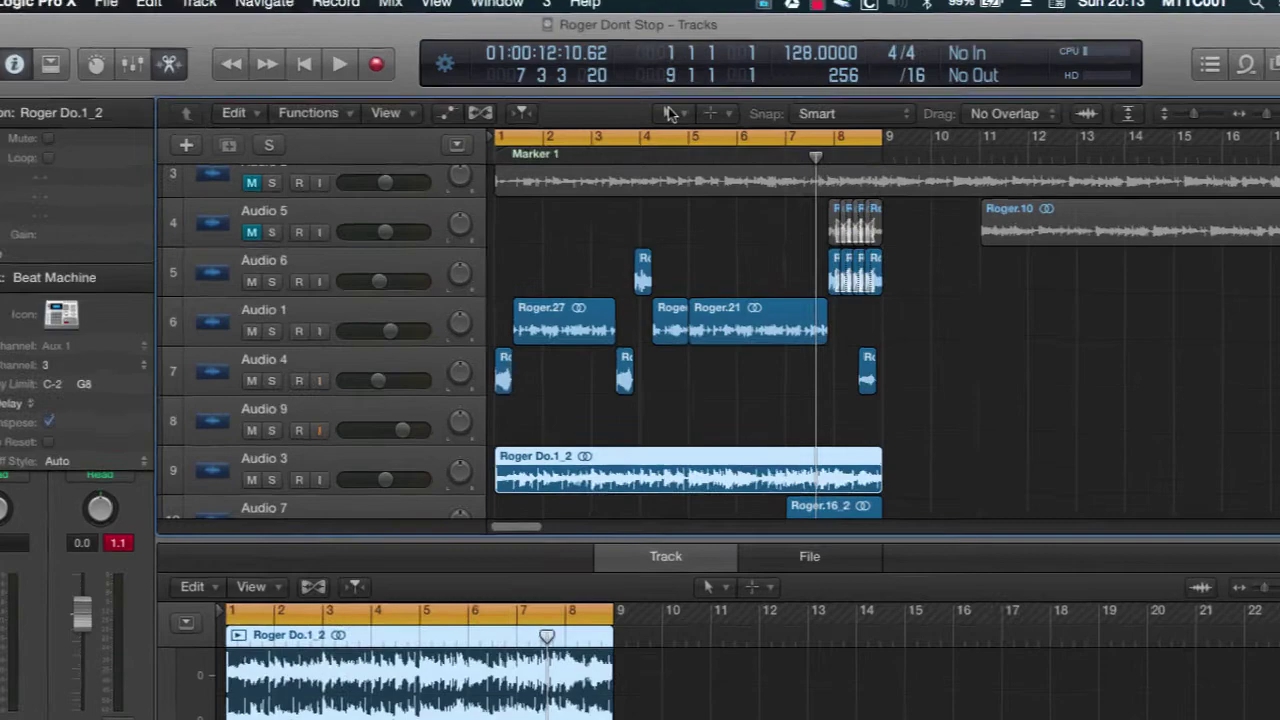
Make the Eraser the Left-Click tool
left_click(673, 113)
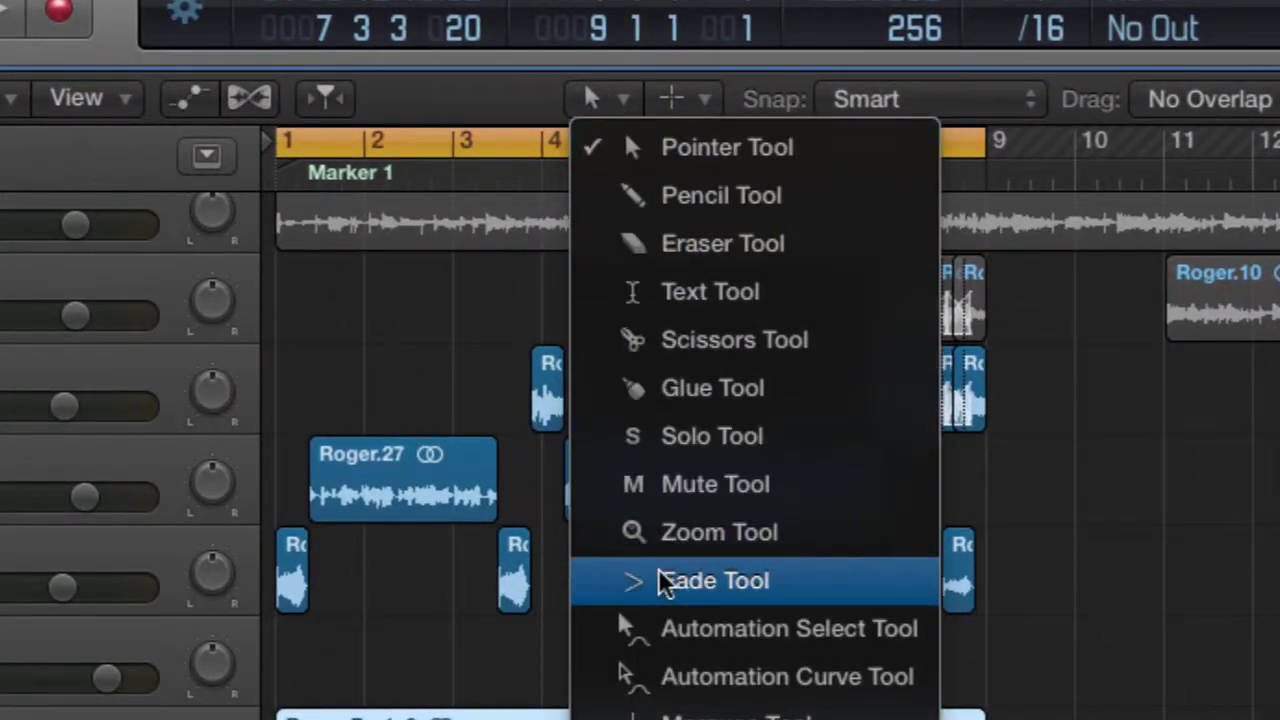
key("Escape")
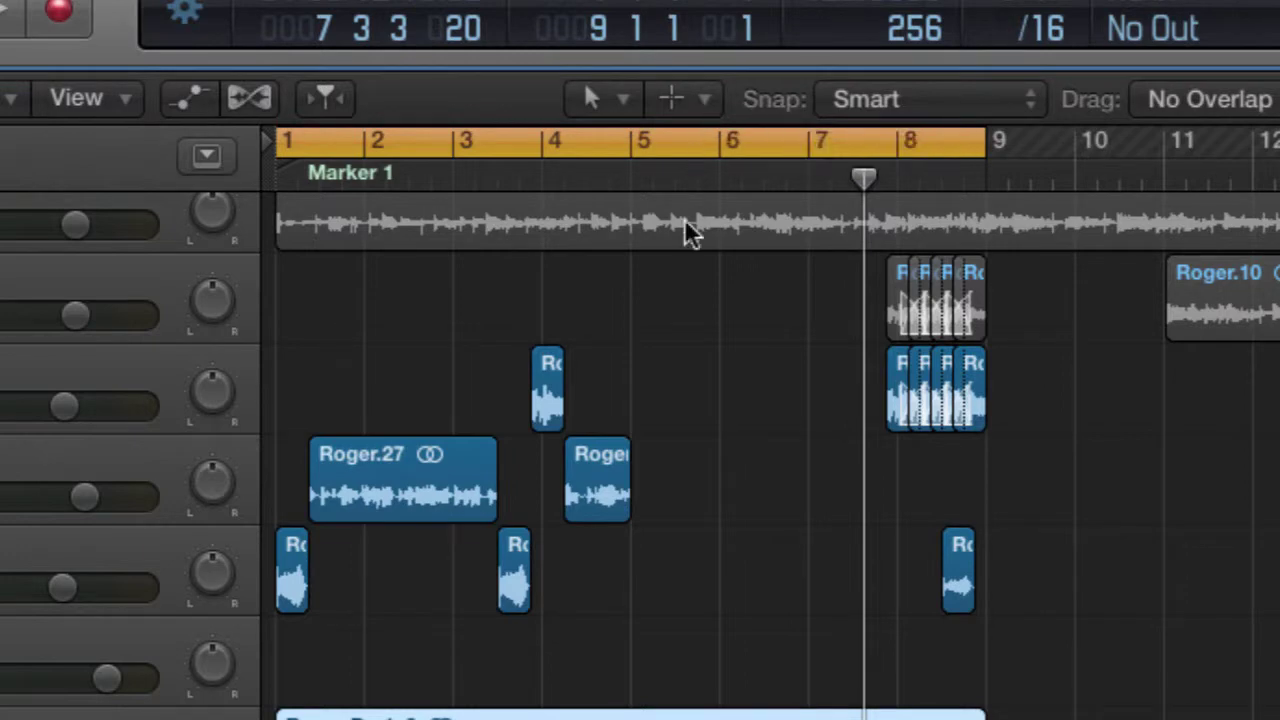
left_click(607, 86)
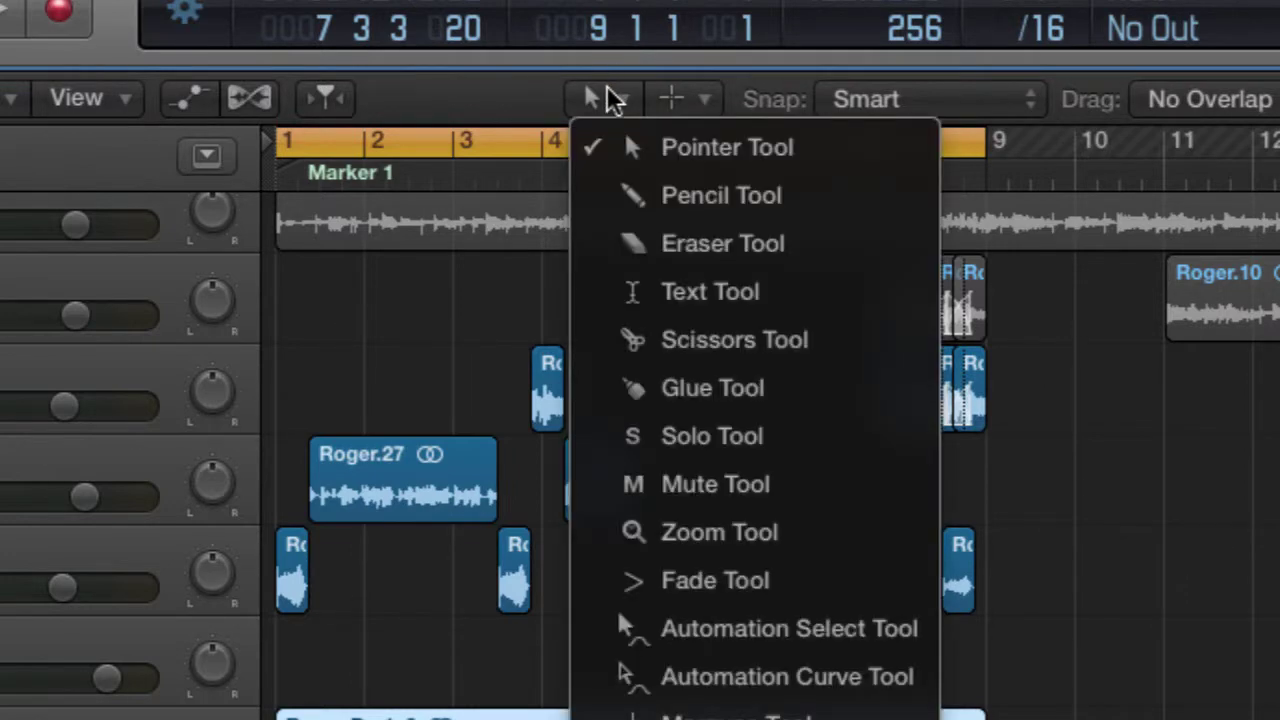
left_click(640, 243)
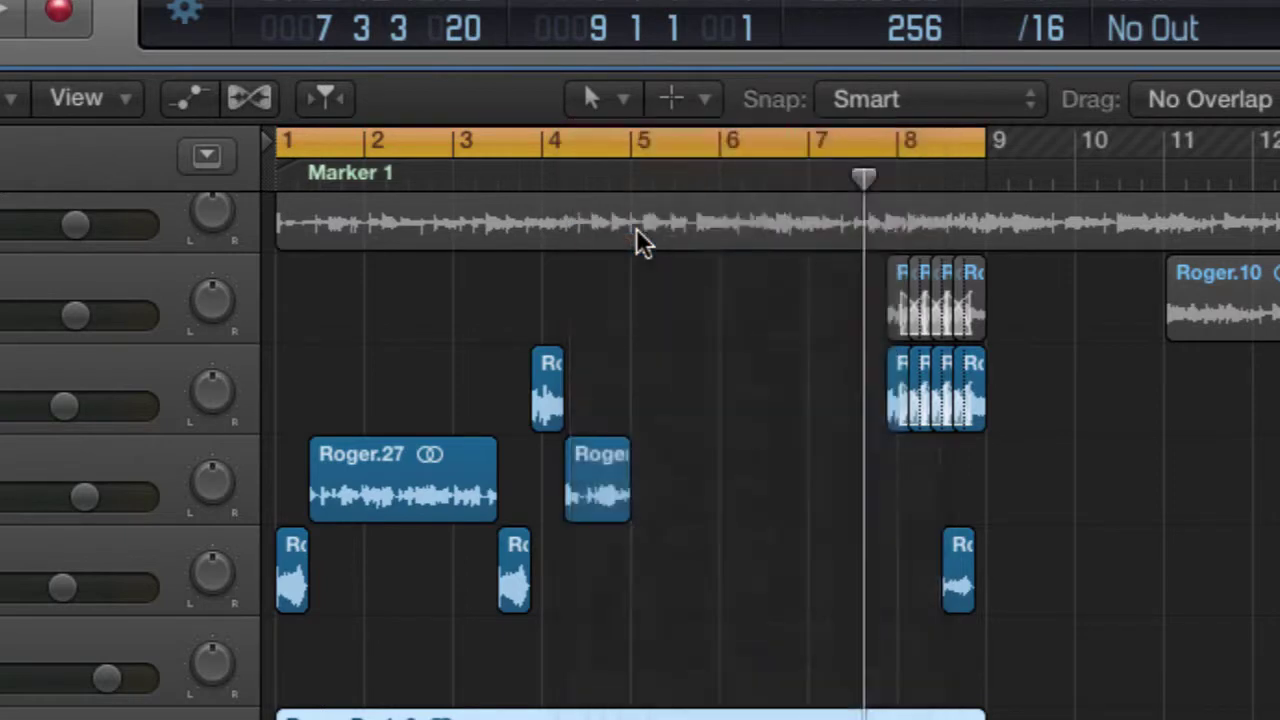
Set Command-Click to the Mute tool, then erase Roger.27 and mute the small Roger region
left_click(693, 100)
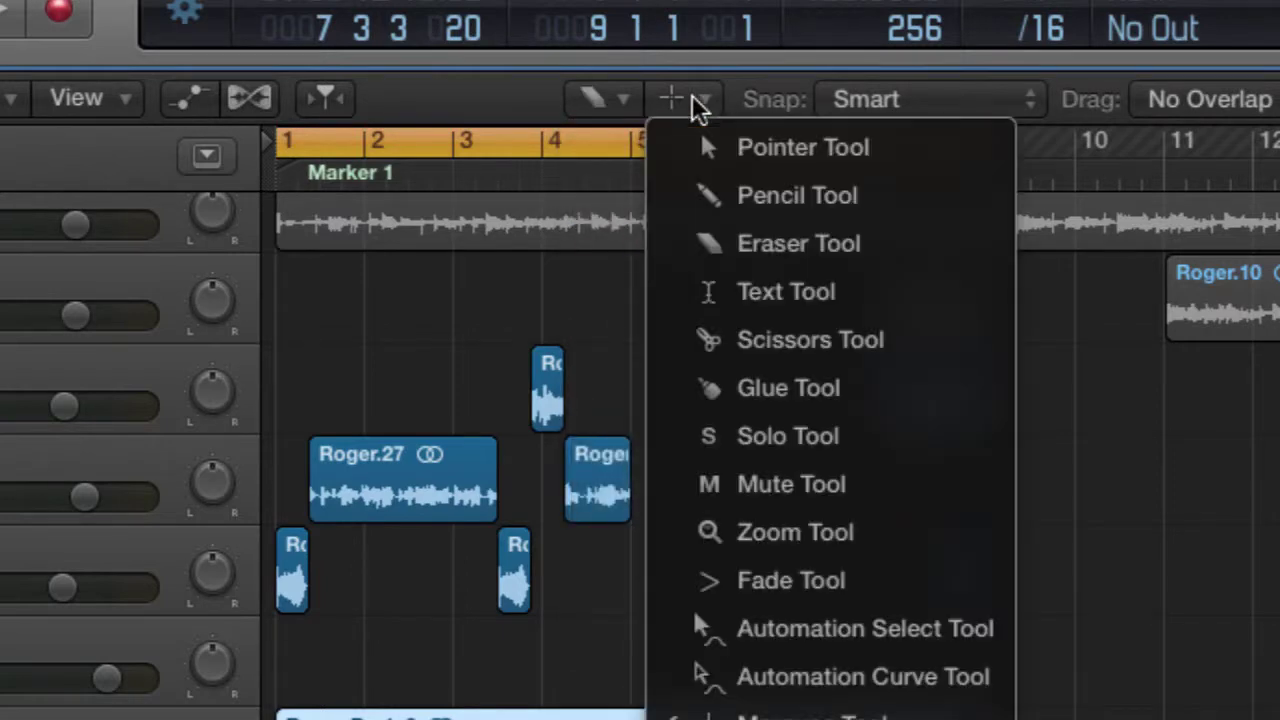
left_click(717, 470)
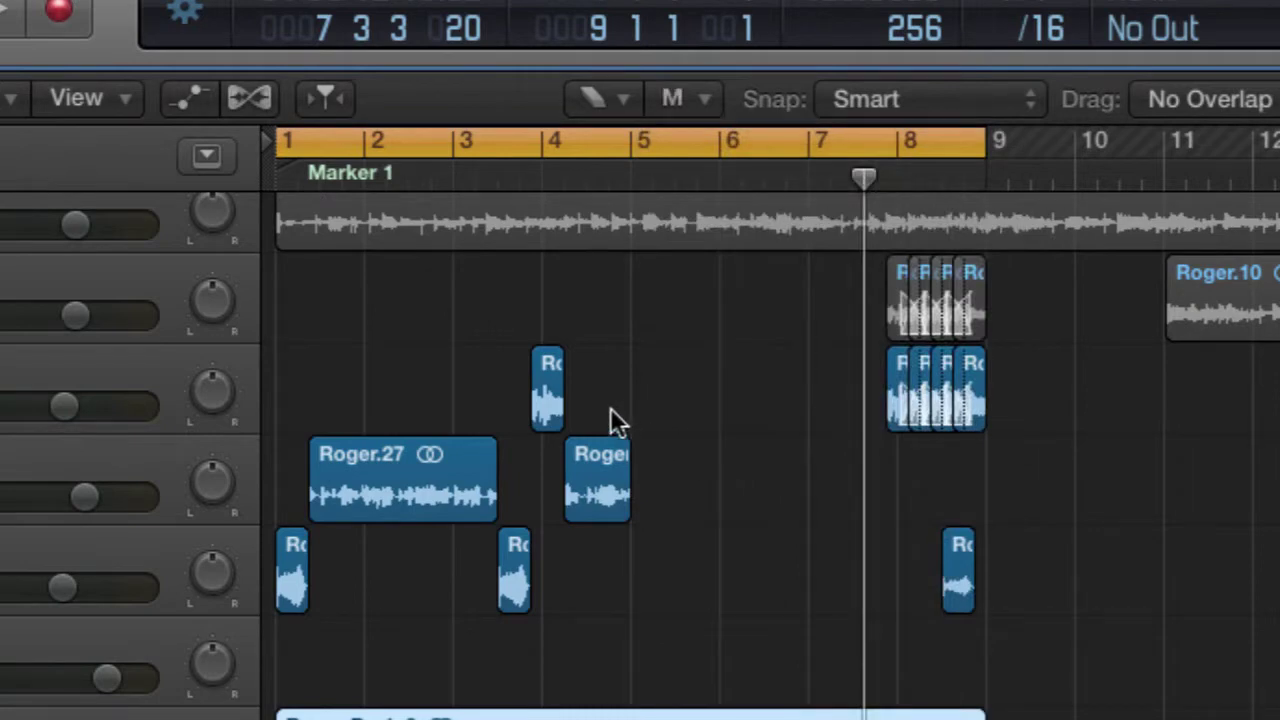
left_click(430, 462)
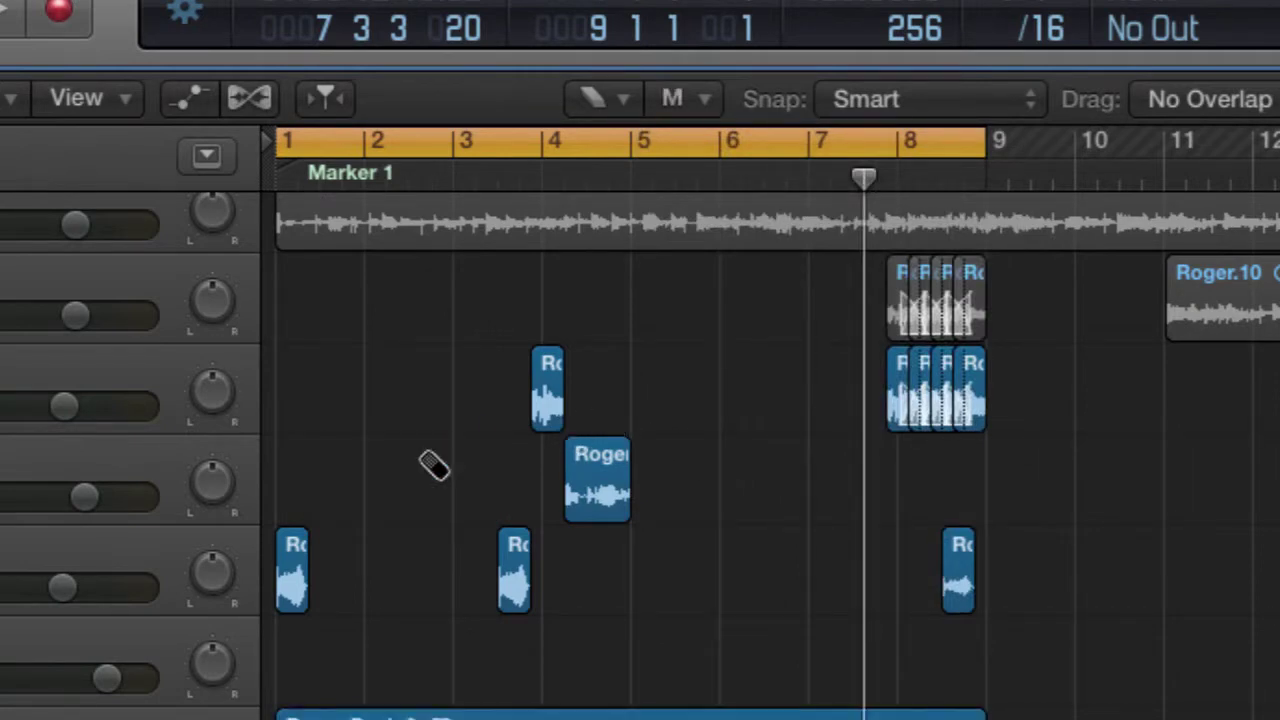
left_click(601, 477)
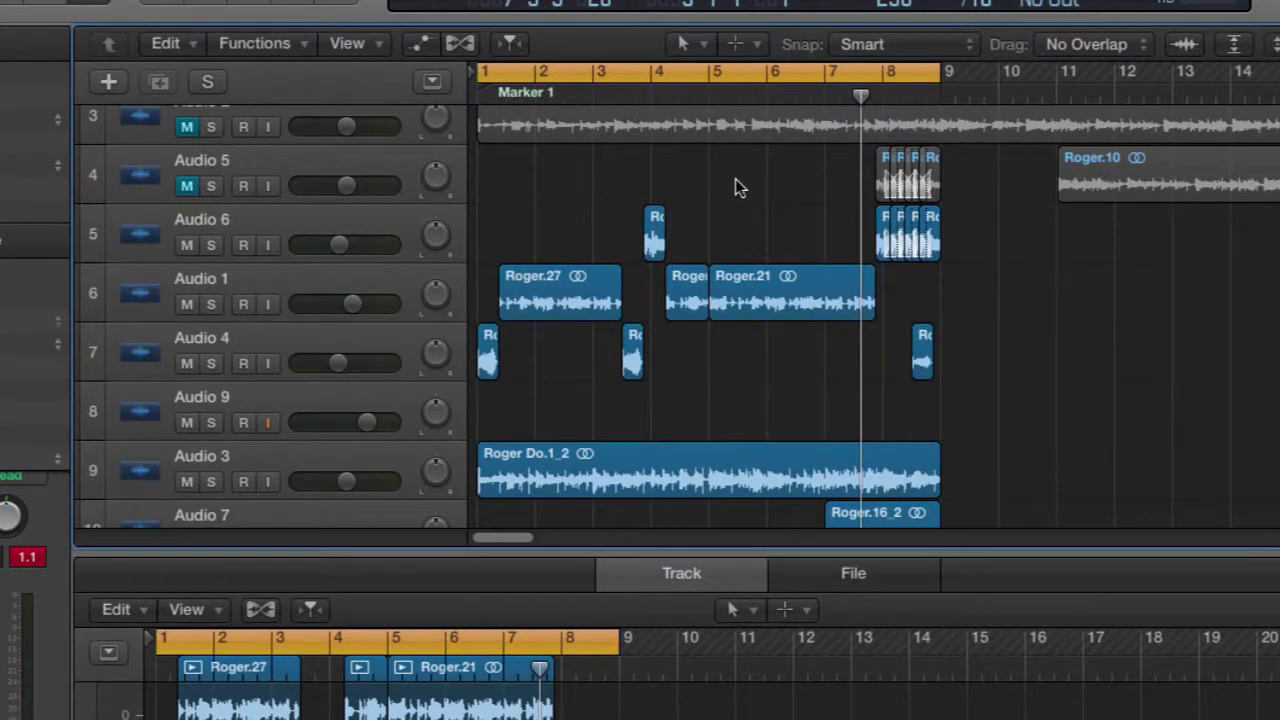
Erase the small Roger region before Roger.21, then undo to restore it
key("t")
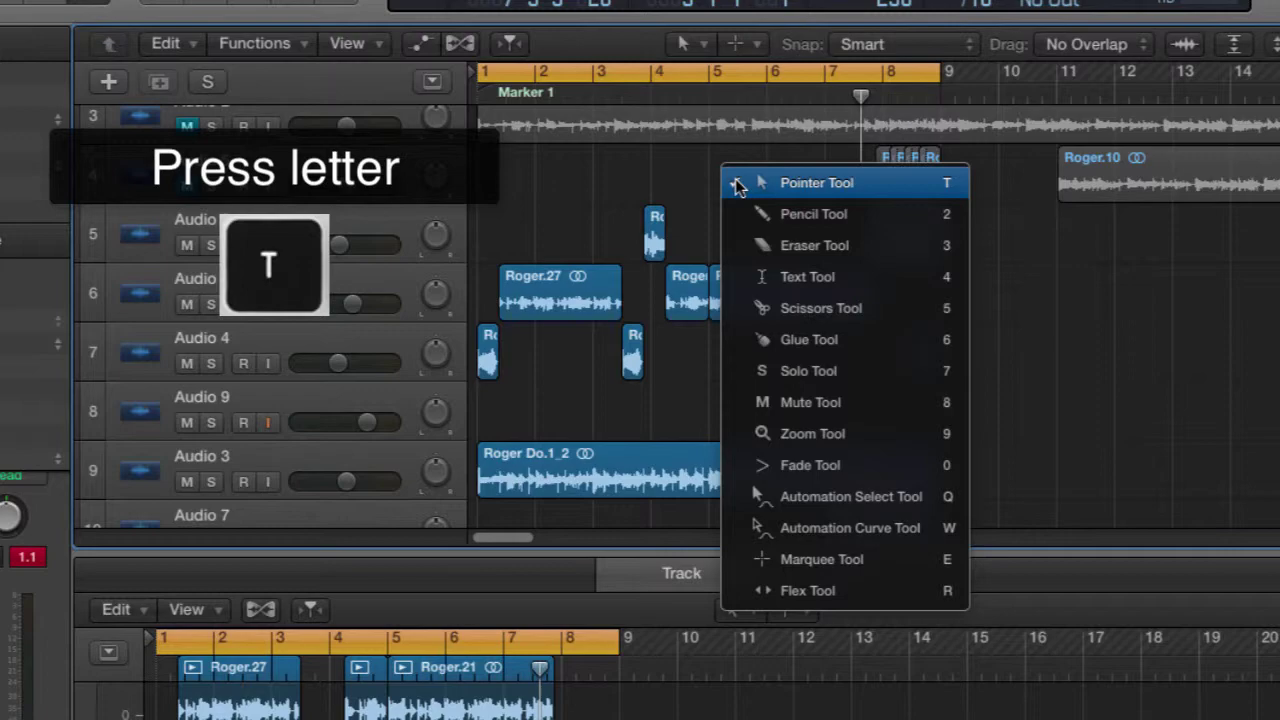
key("t")
key("t")
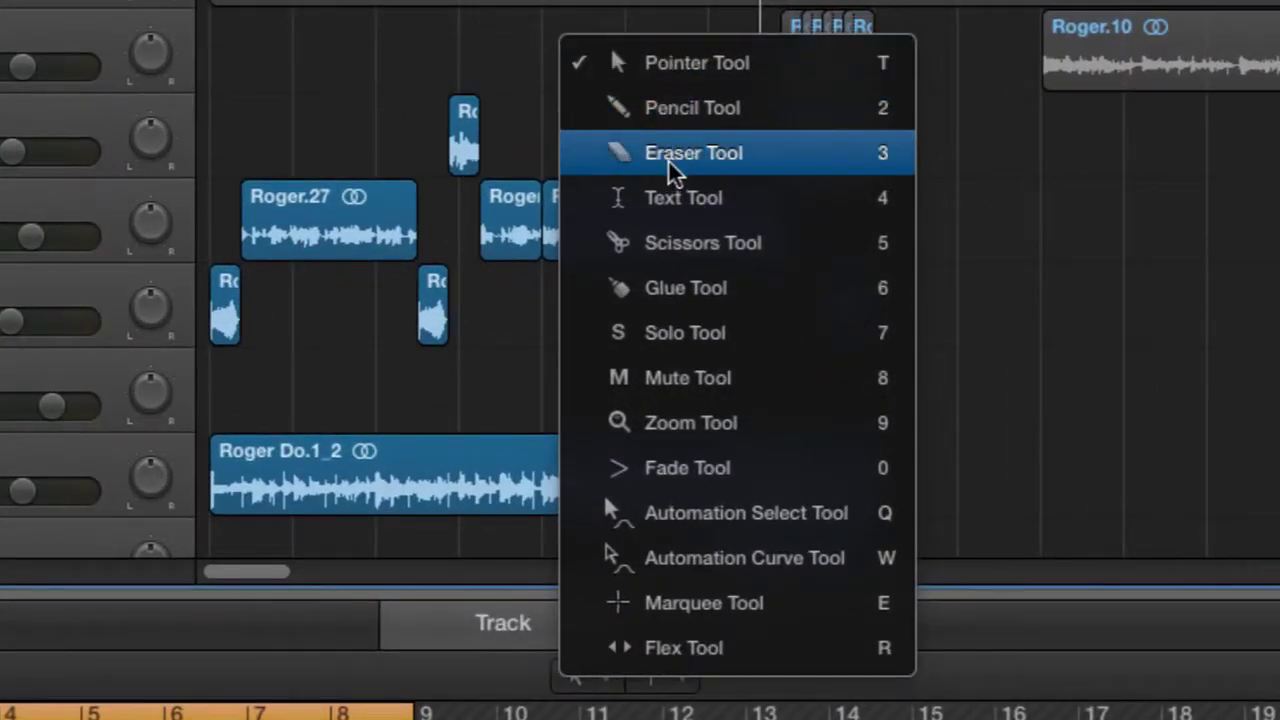
left_click(668, 152)
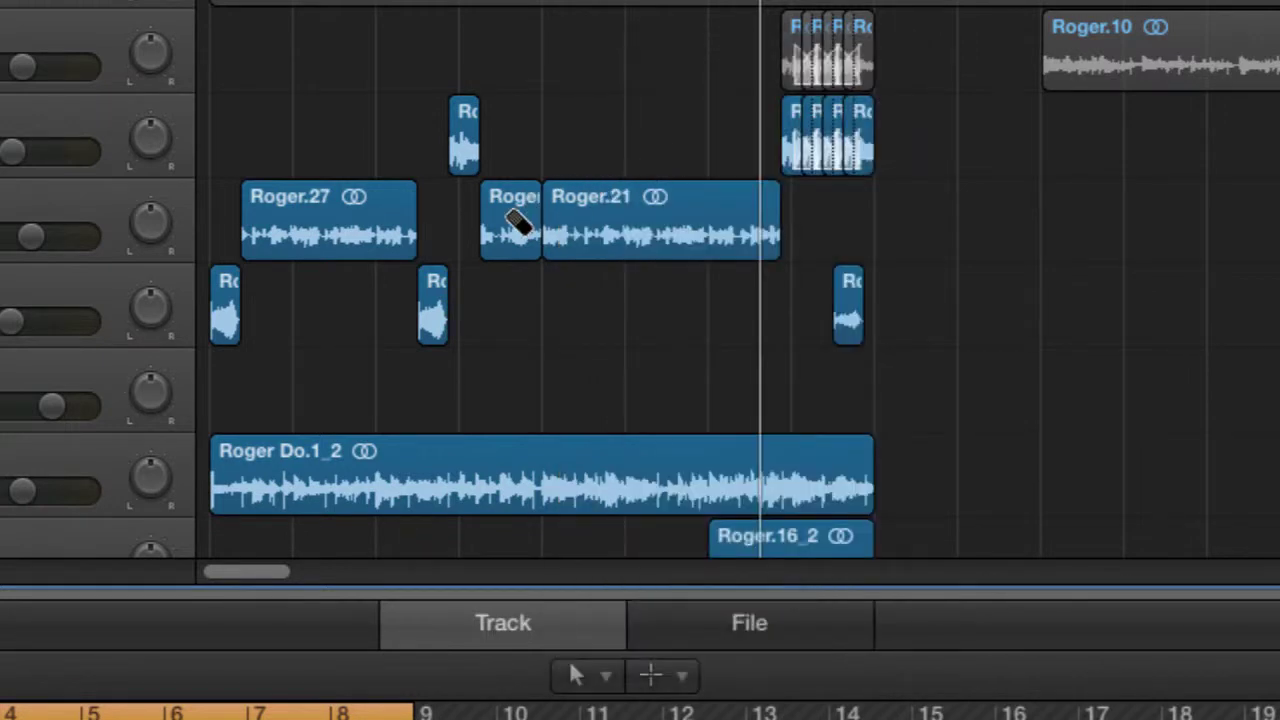
left_click(517, 222)
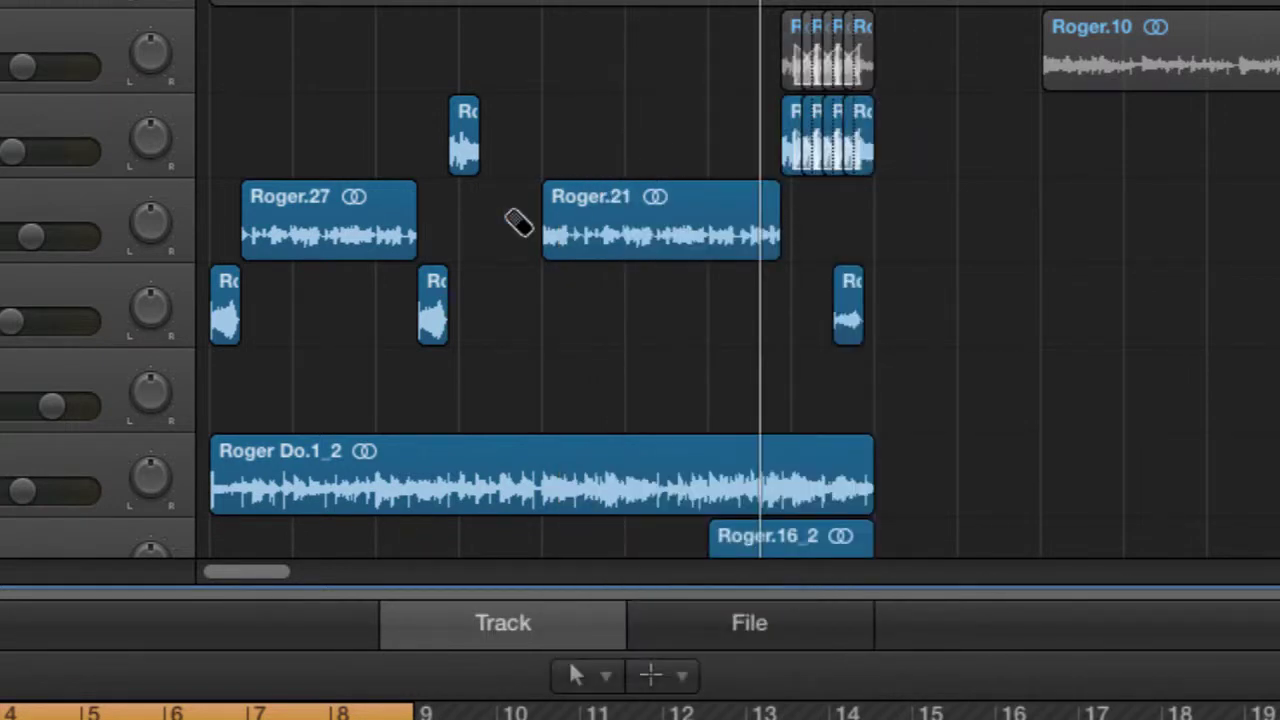
key("t")
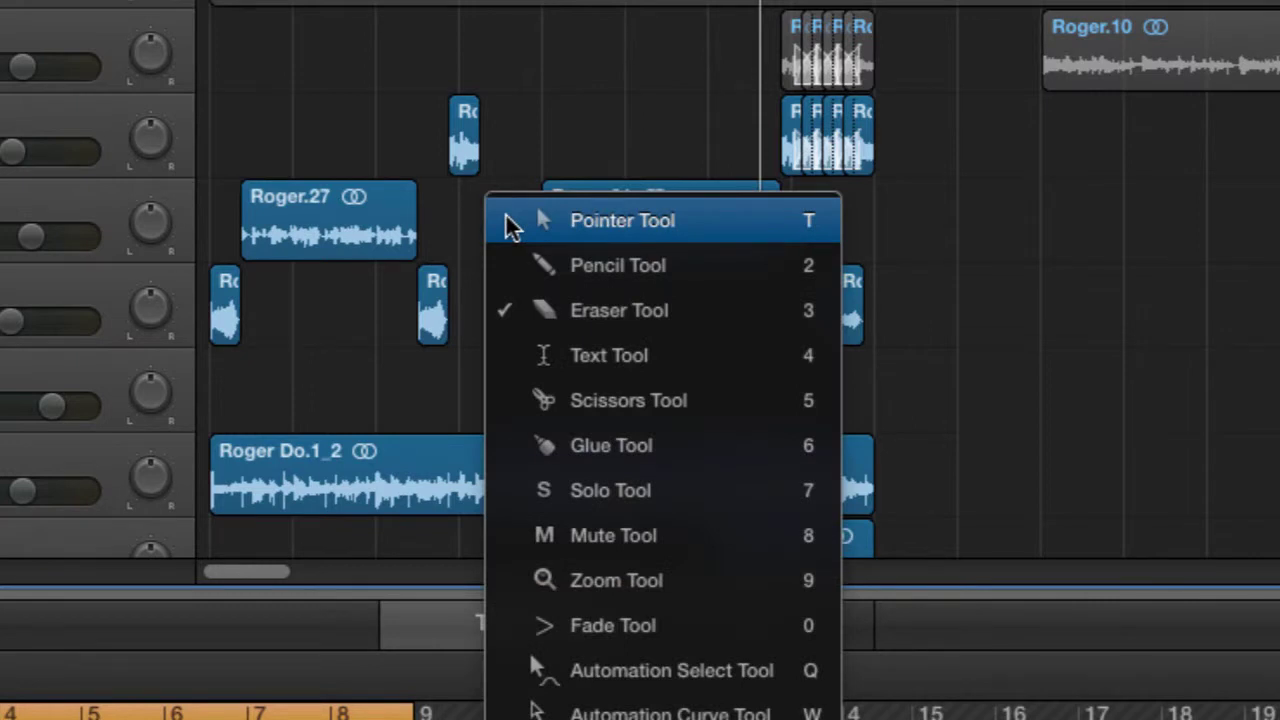
left_click(510, 226)
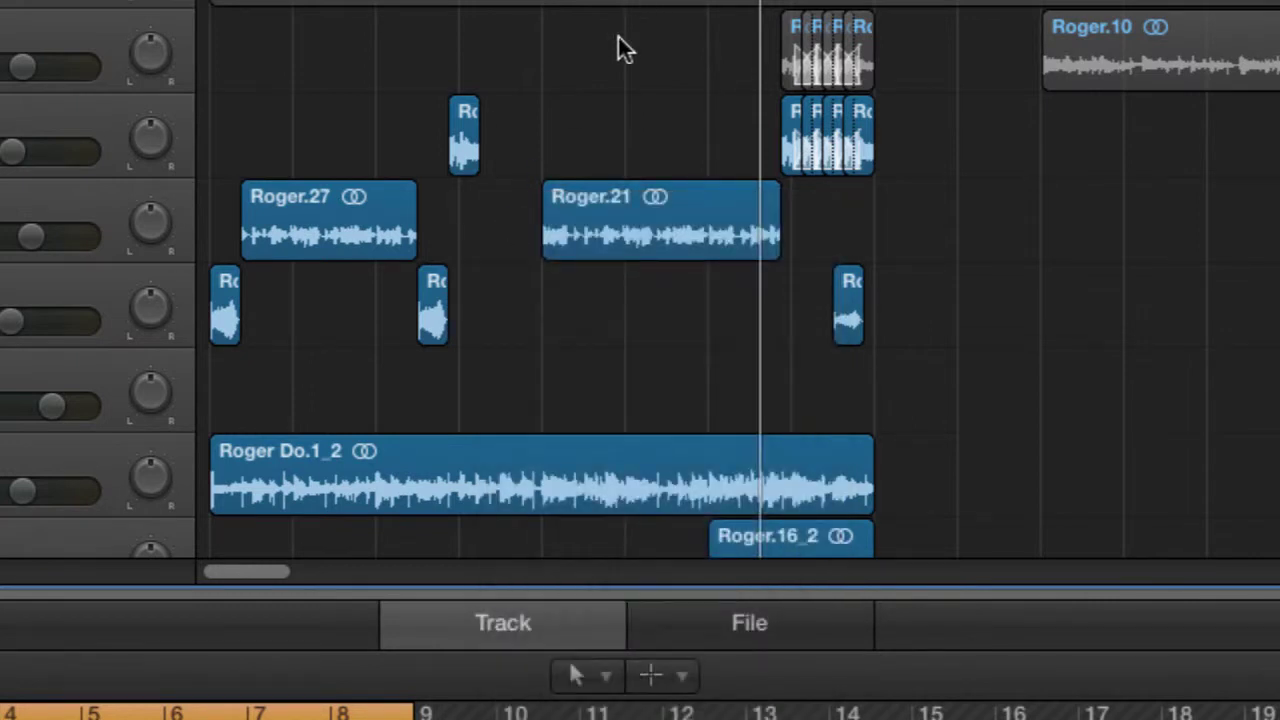
key("super+z")
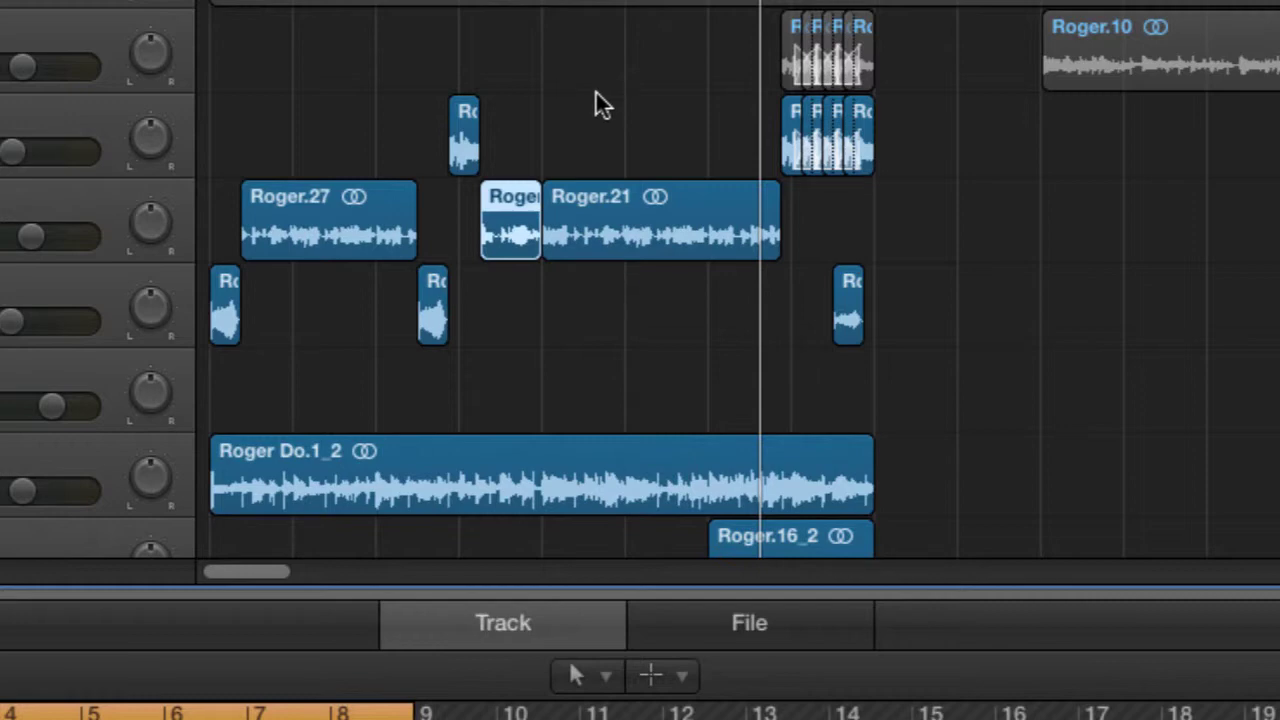
Mute the Roger.21 region and return to the Pointer tool
key("t")
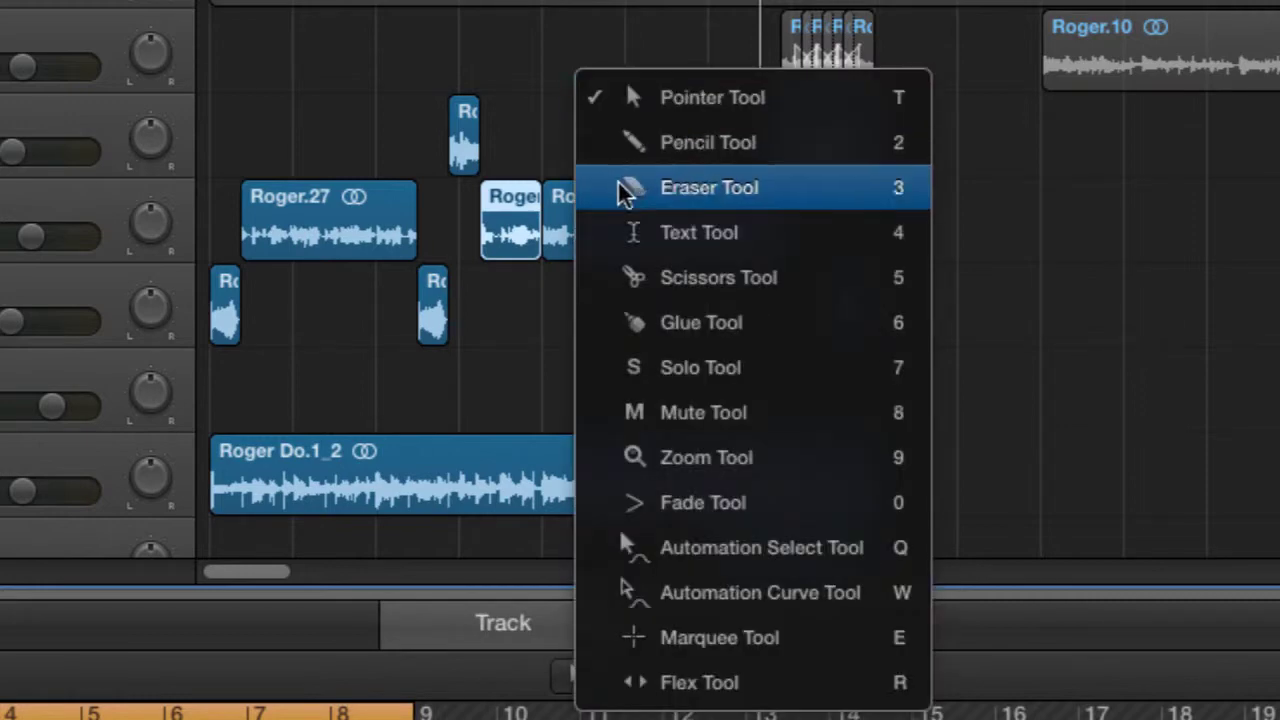
key("Escape")
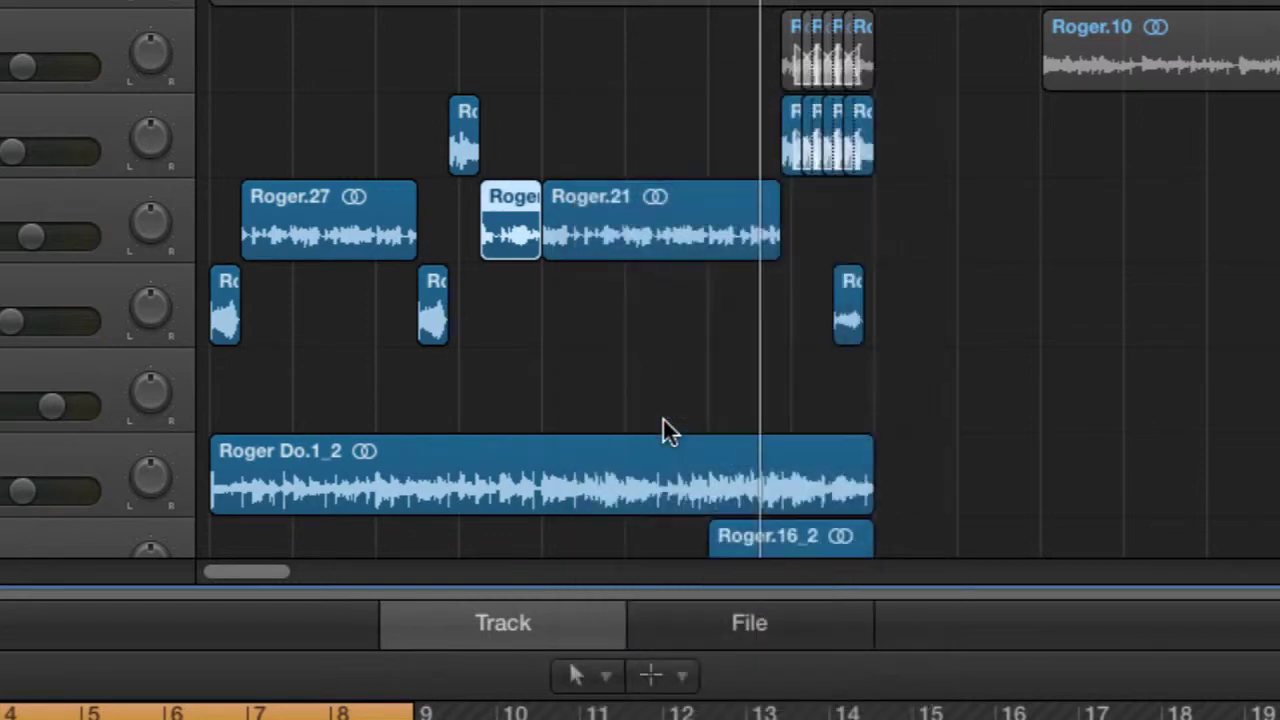
left_click(651, 232)
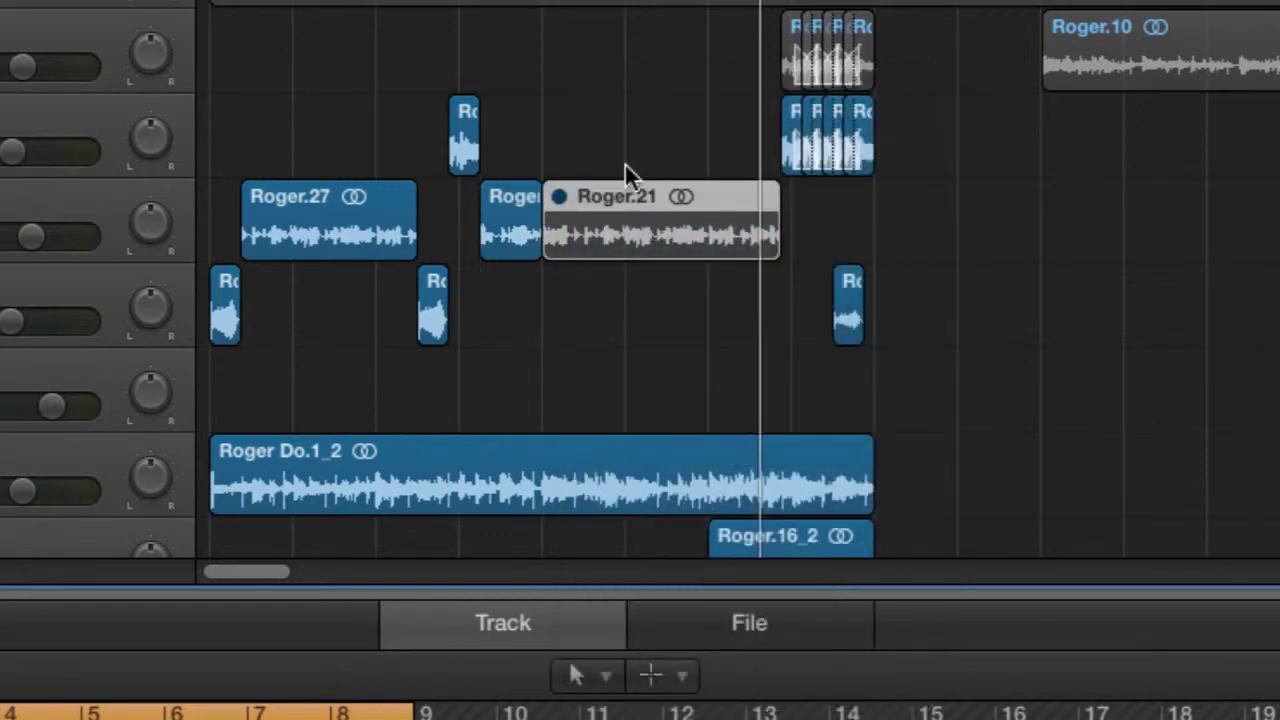
key("t")
left_click(607, 80)
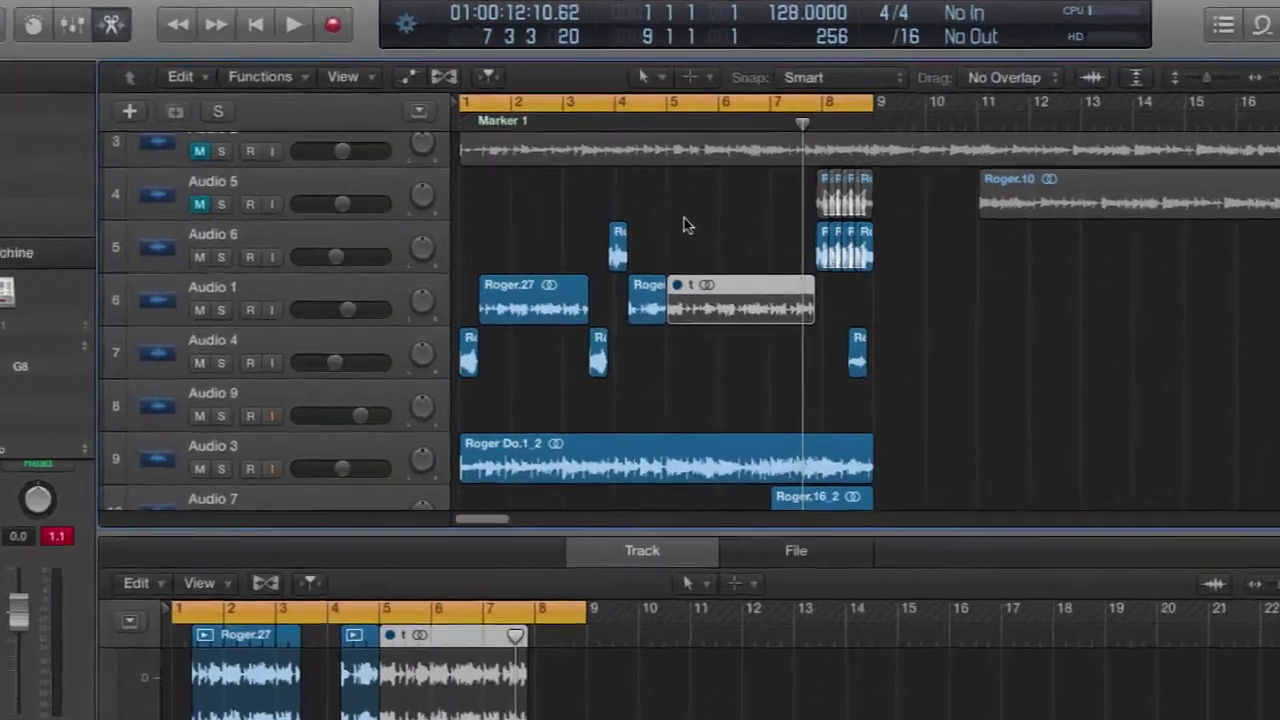
key("t")
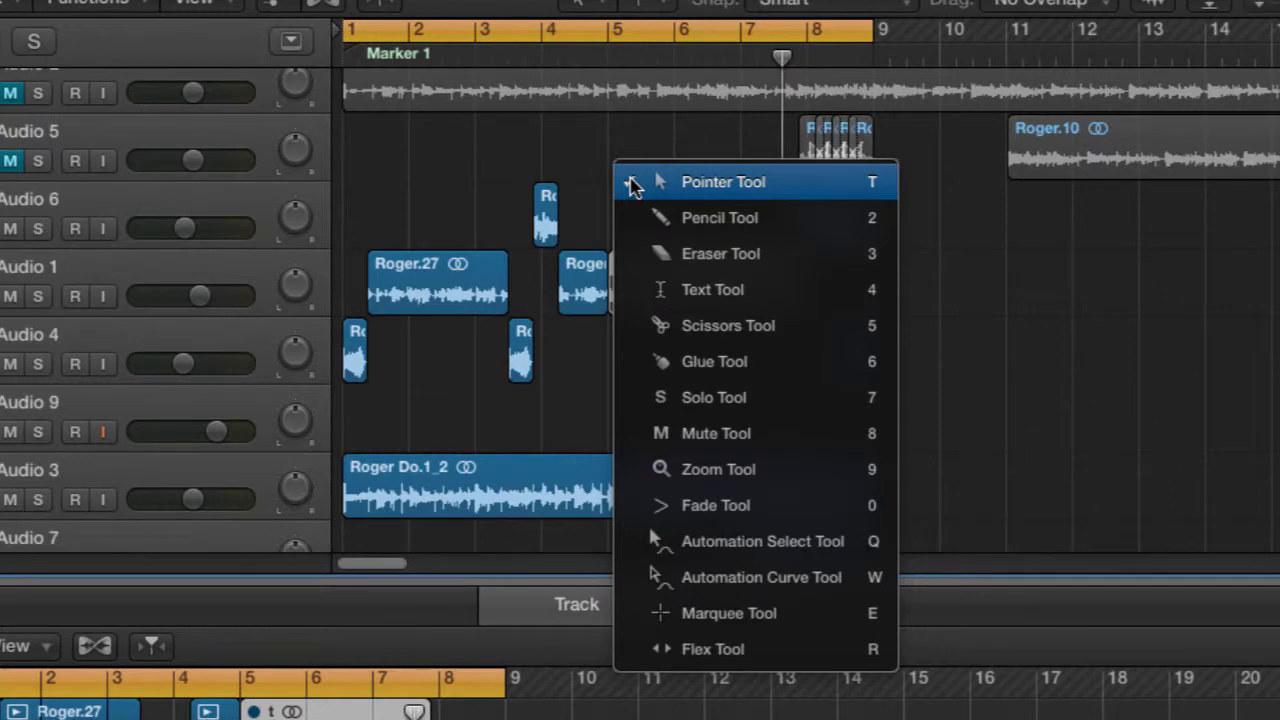
left_click(632, 186)
key("shift+n")
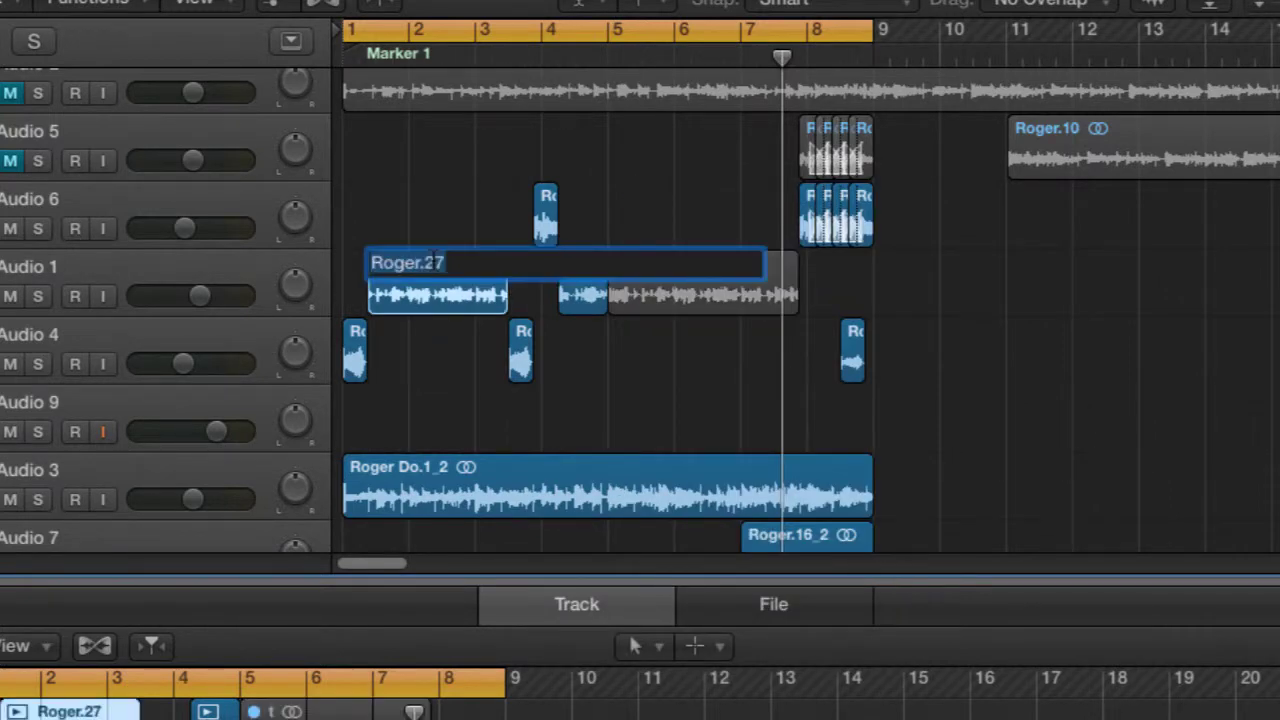
type("mix")
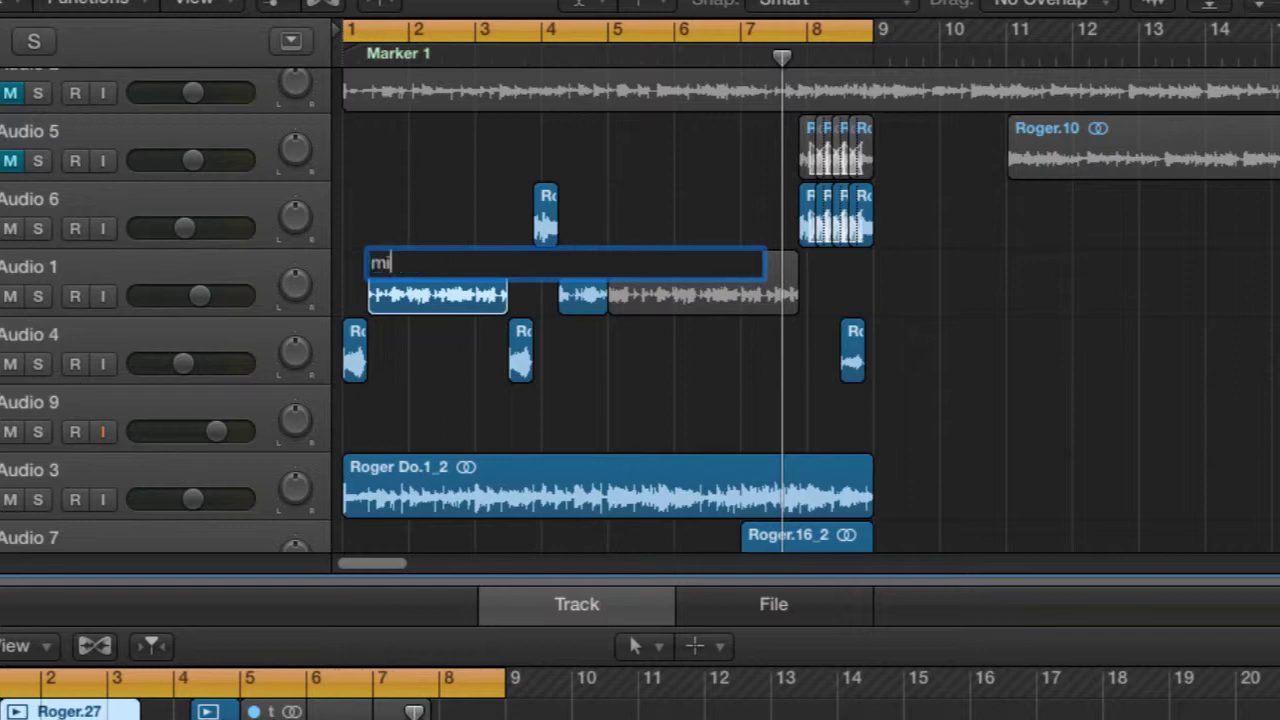
key("Return")
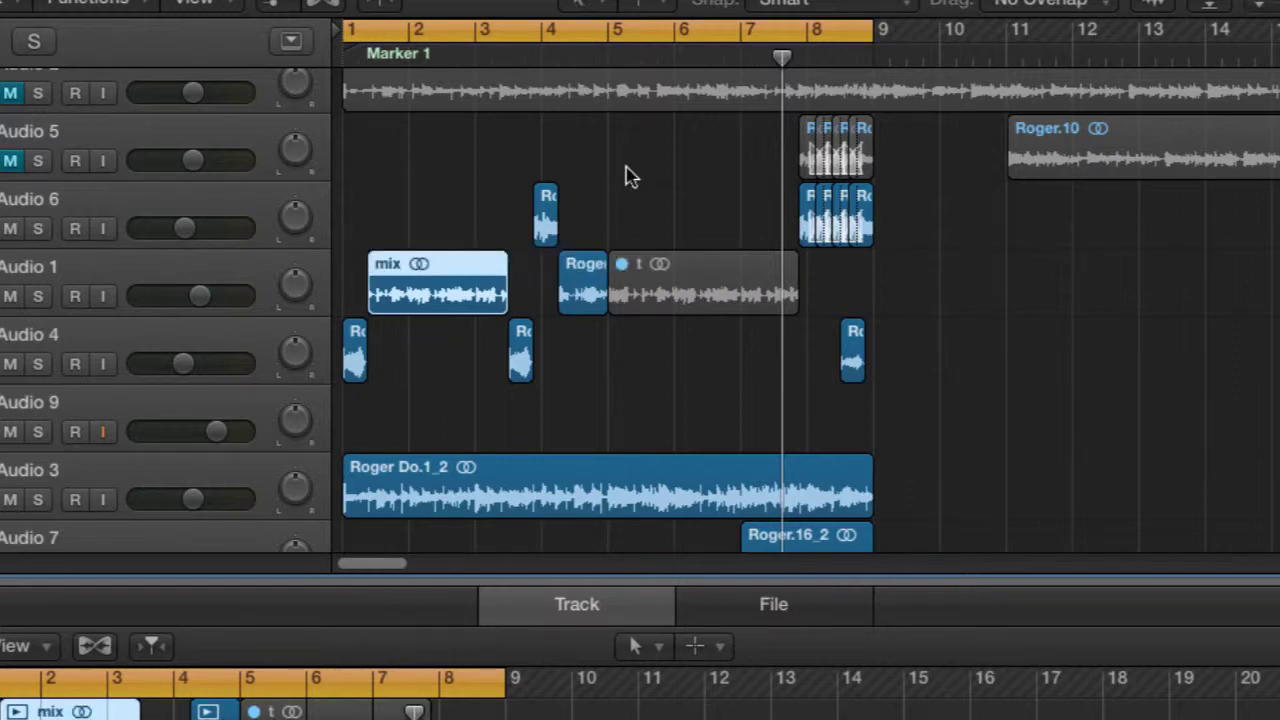
key("t")
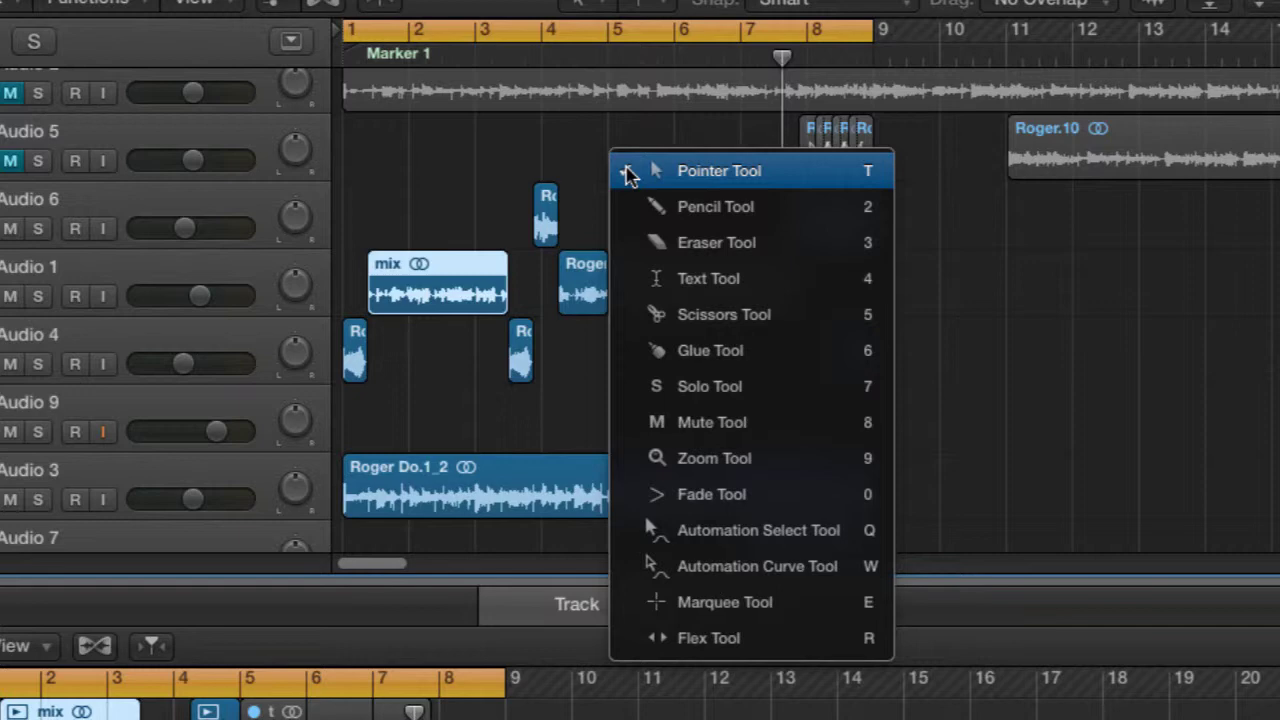
left_click(628, 173)
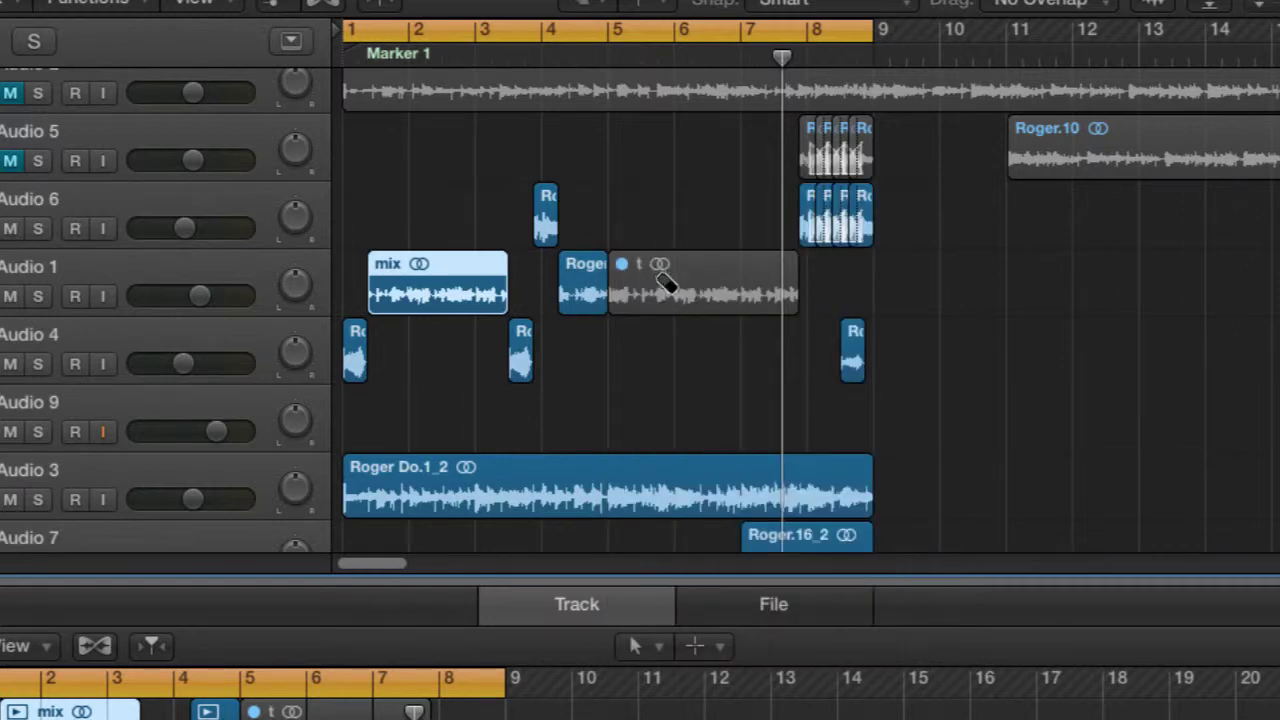
left_click(663, 282)
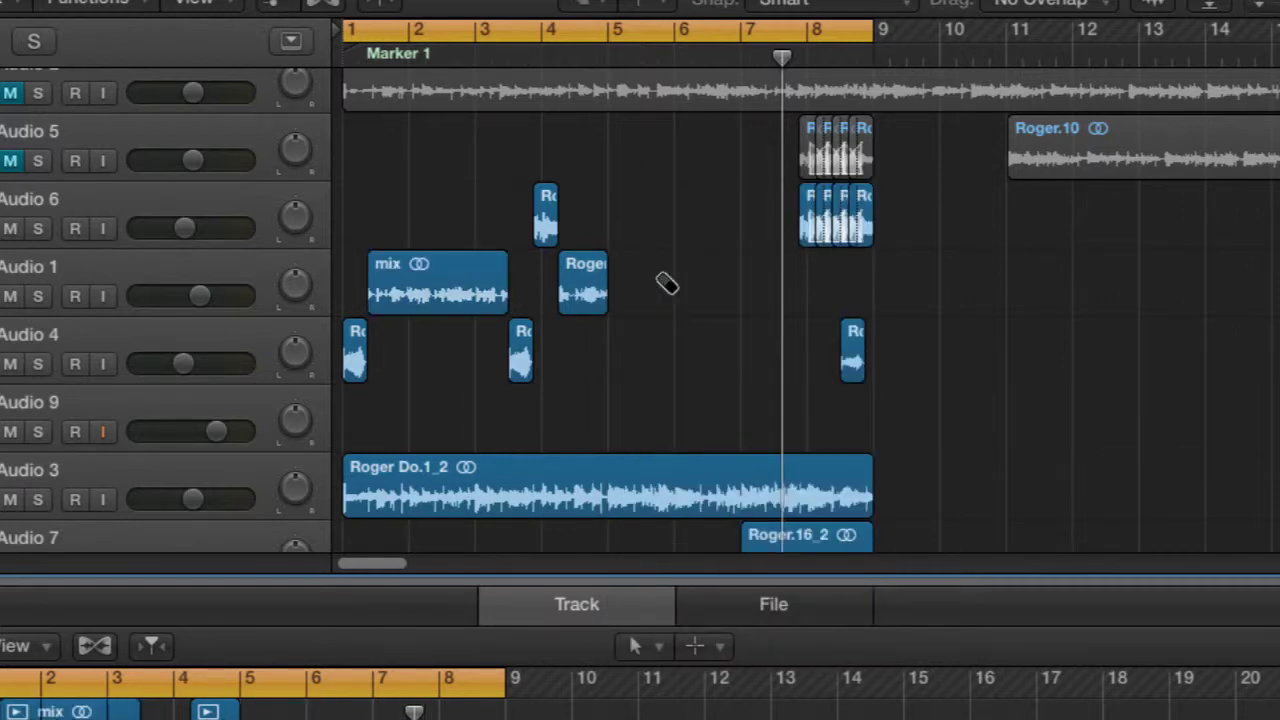
key("t")
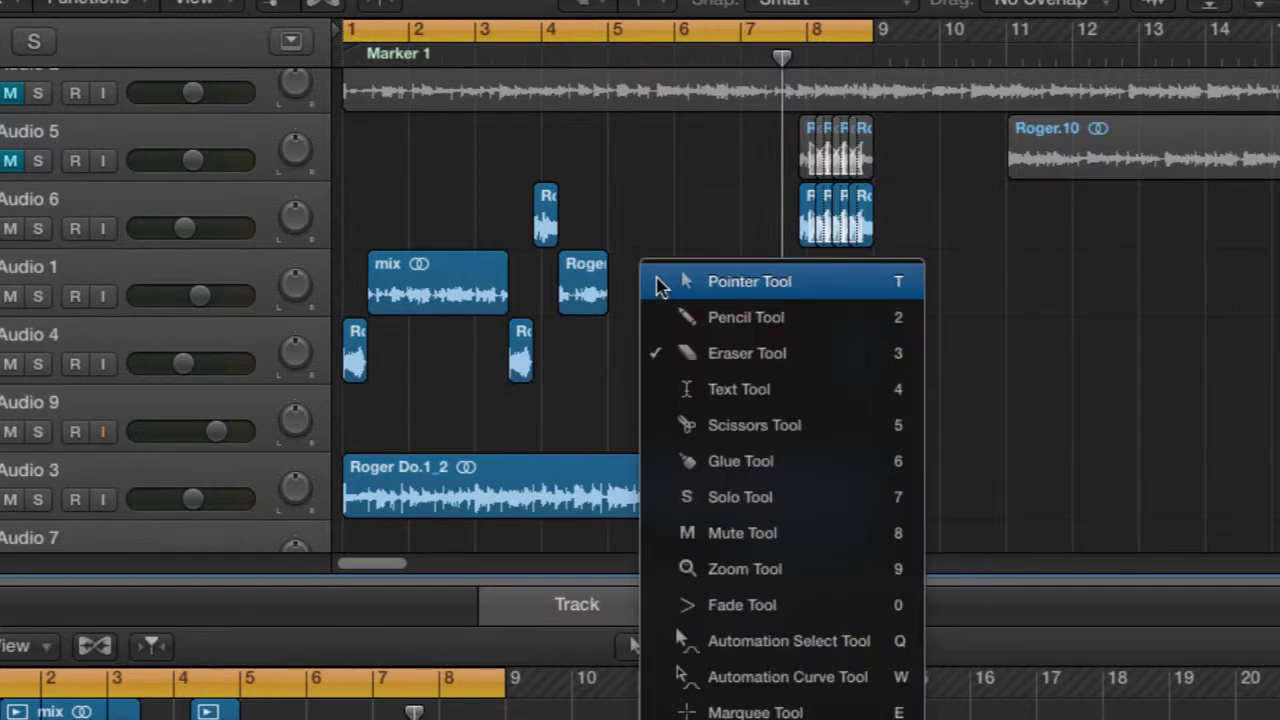
left_click(658, 285)
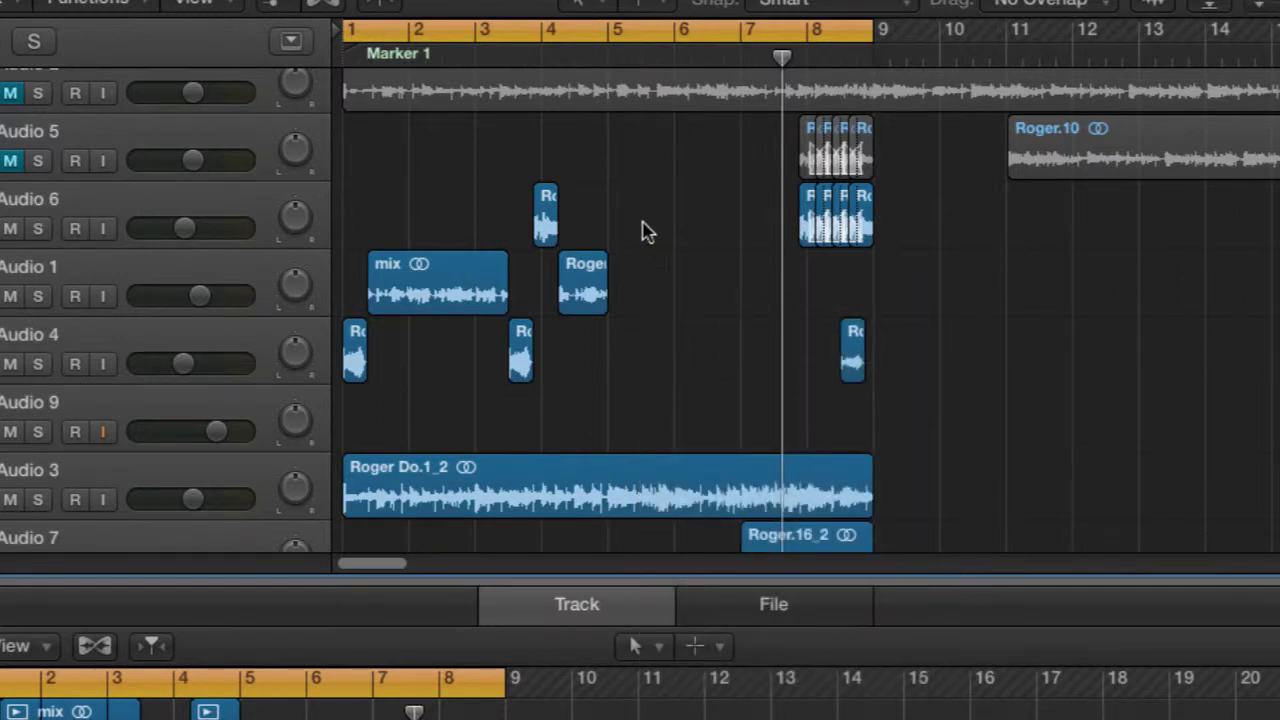
key("super+z")
key("super+z")
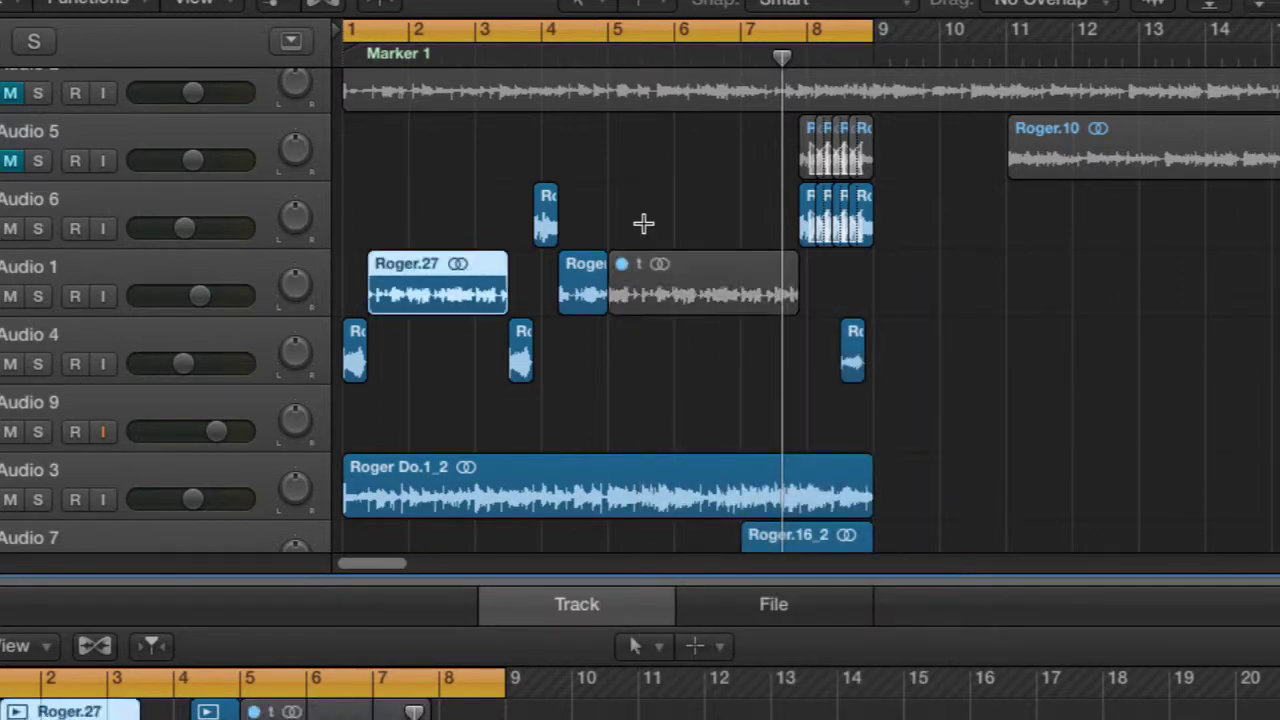
key("t")
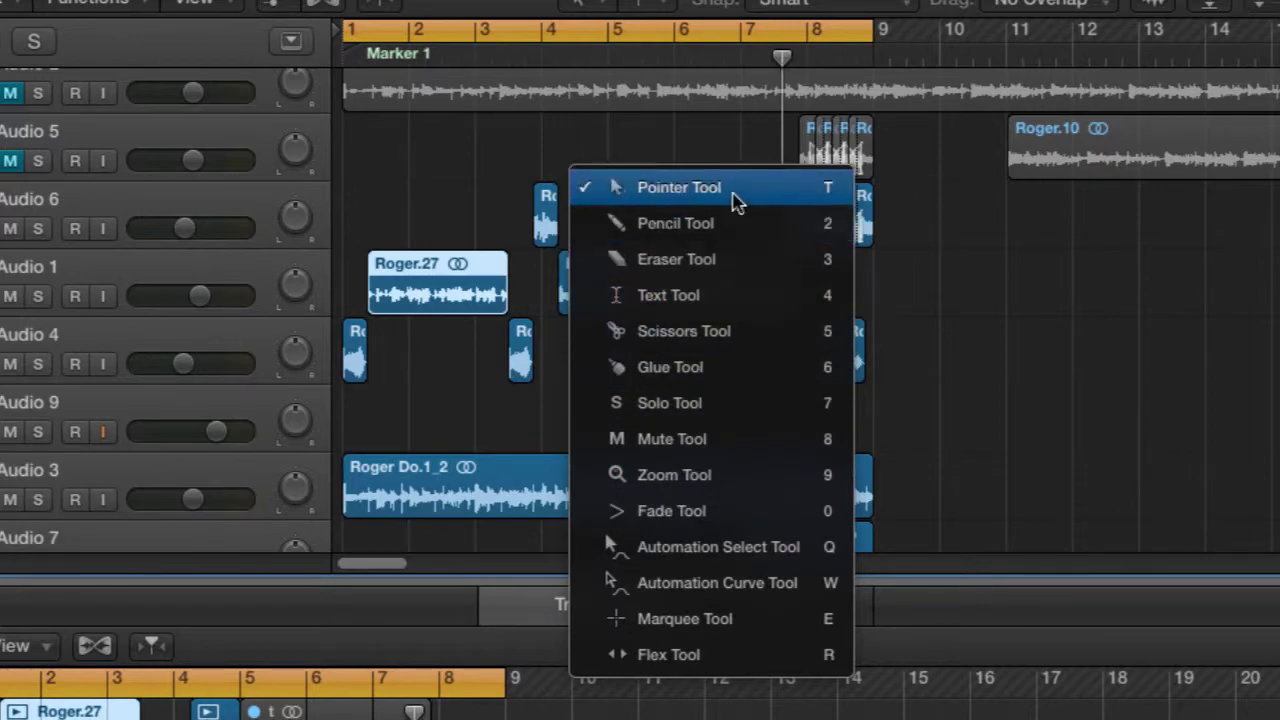
Split Roger.27 at bar 2 with the Scissors tool, then return to the Pointer tool
left_click(720, 146)
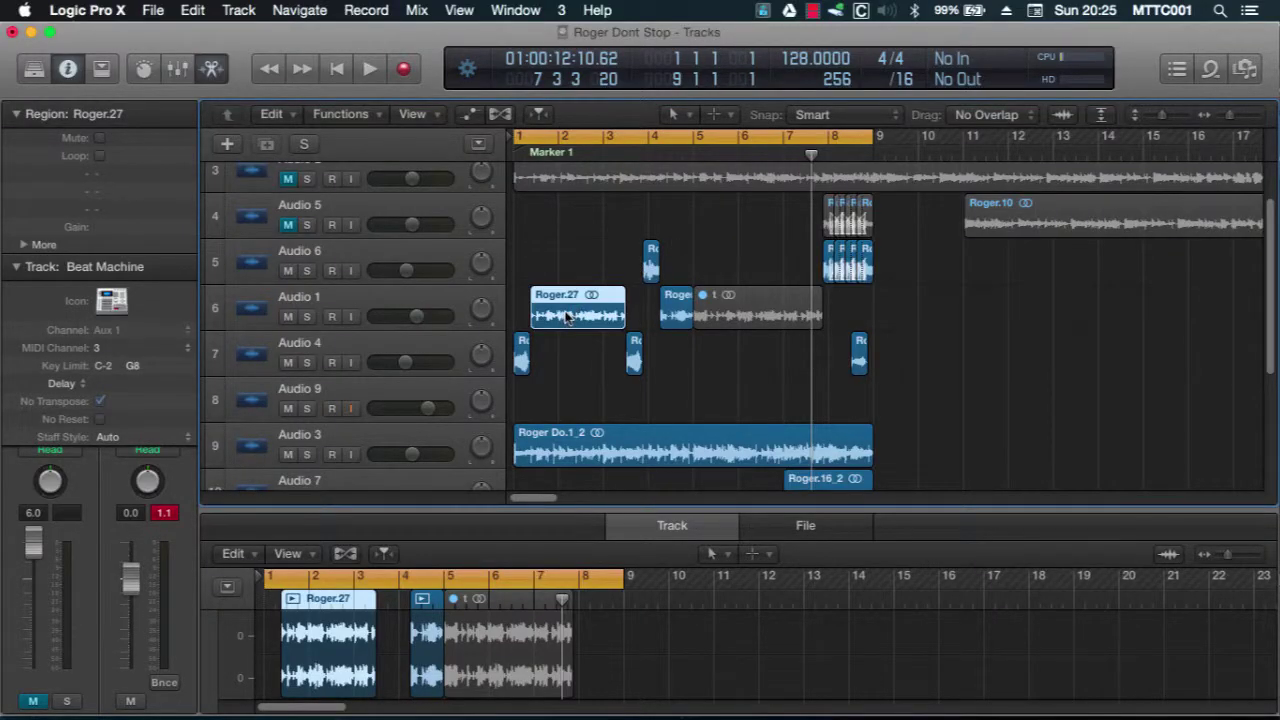
key("t")
left_click(593, 248)
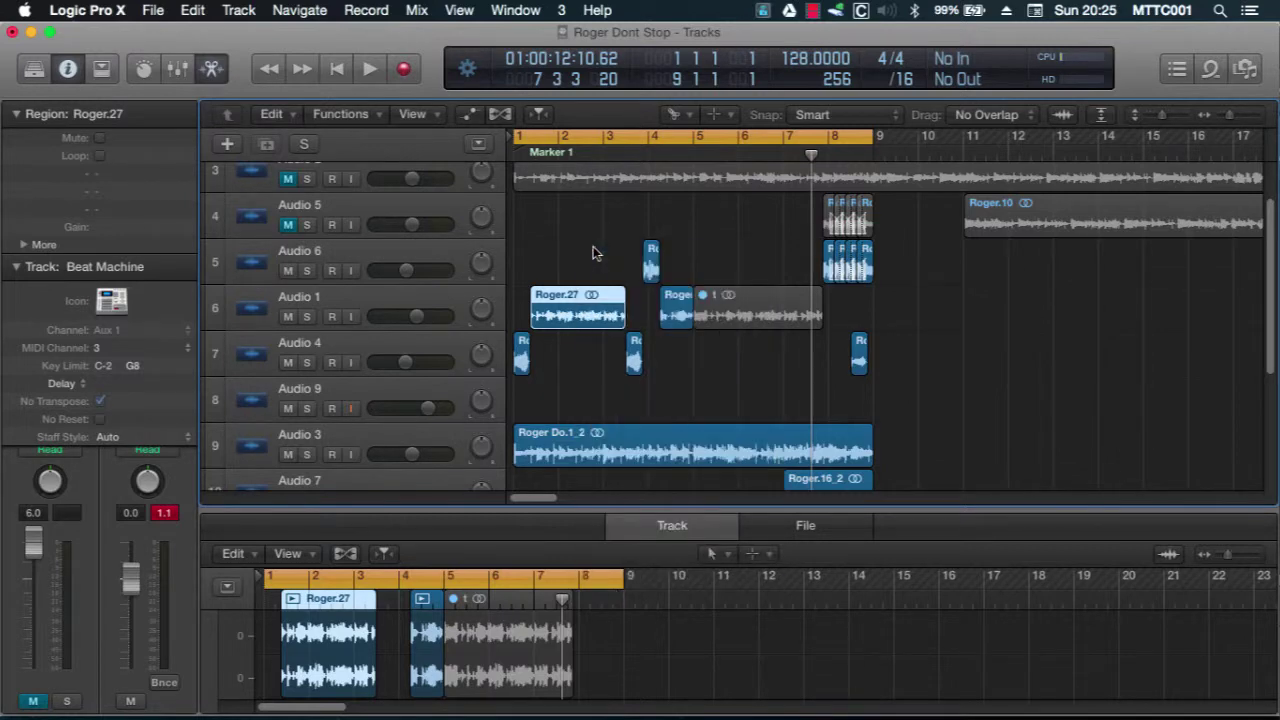
left_click(563, 315)
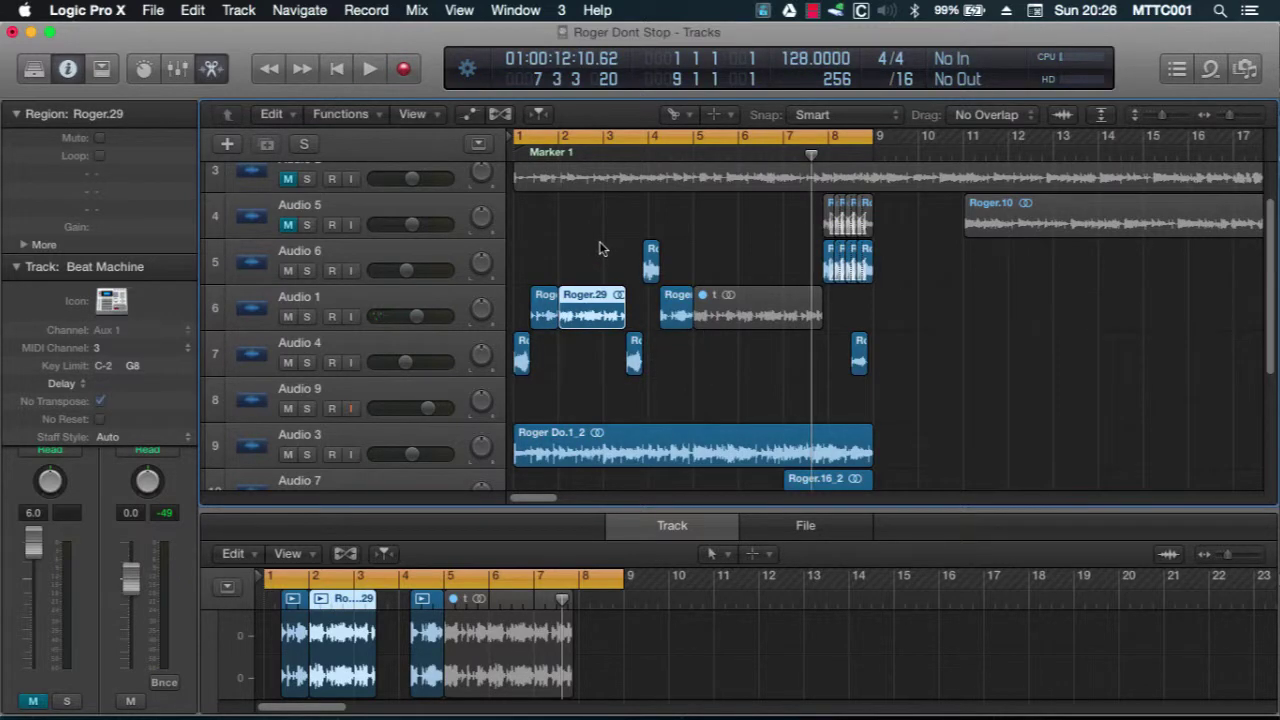
key("t")
left_click(604, 240)
Unmute region t on Audio 1 with the Mute tool and deselect it
key("t")
key("m")
left_click(738, 315)
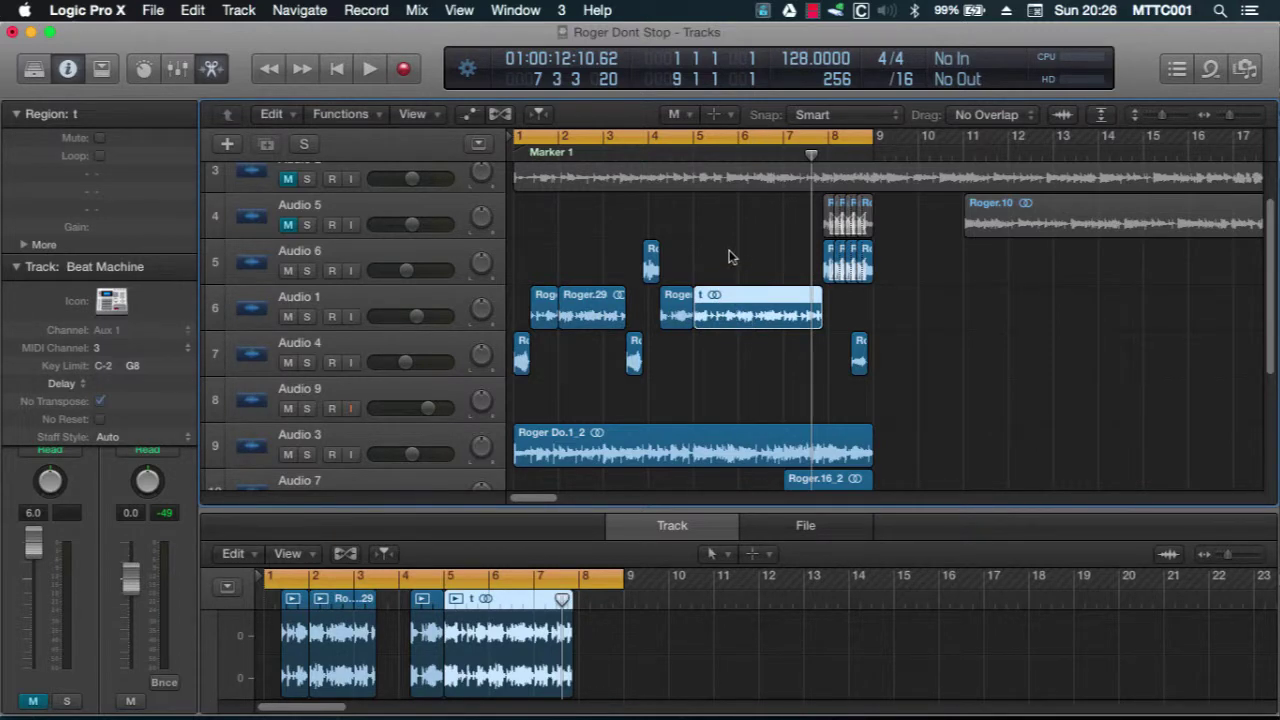
key("t")
key("t")
left_click(729, 257)
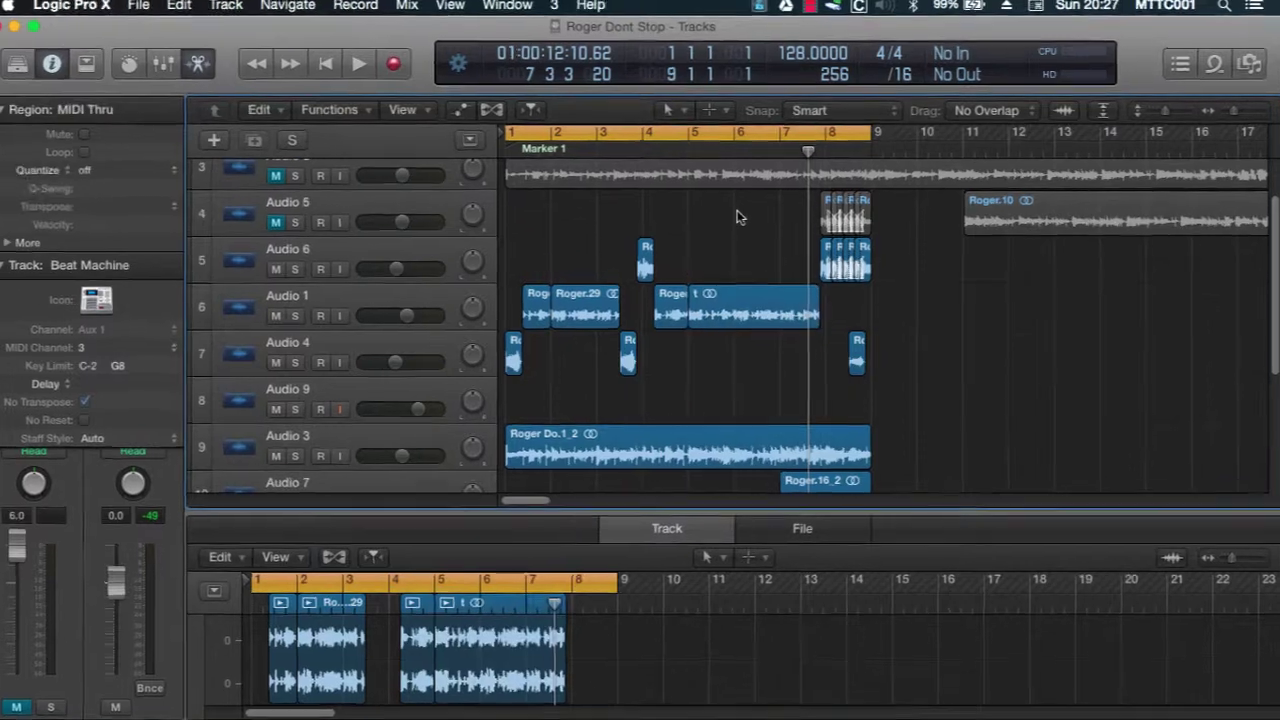
key("t")
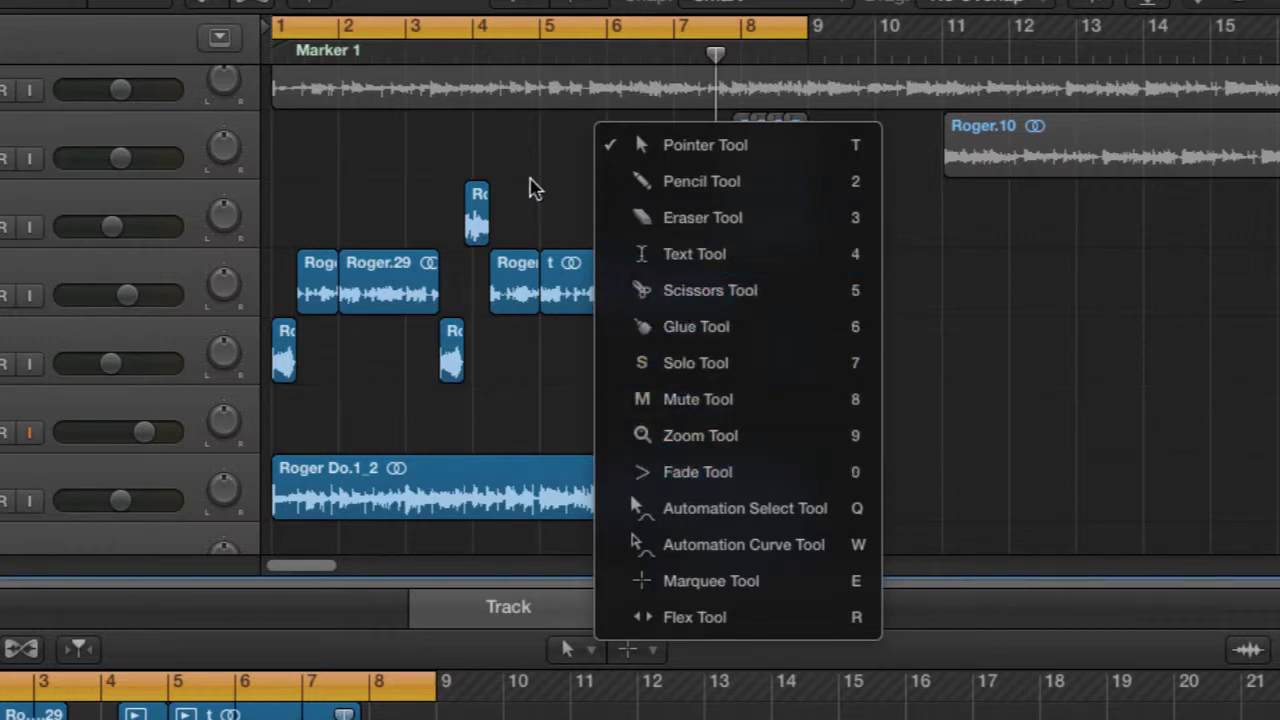
Erase region t from Audio 1 with the Eraser tool
left_click(540, 185)
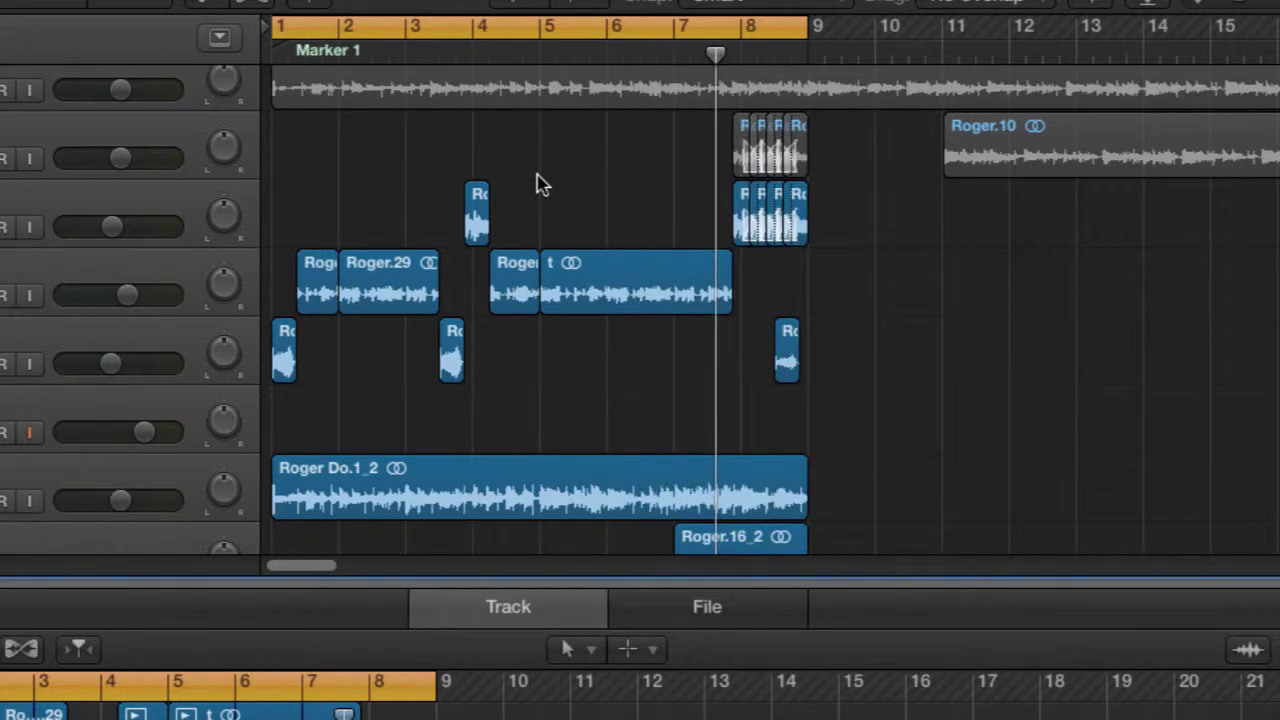
key("t")
key("e")
left_click(601, 266)
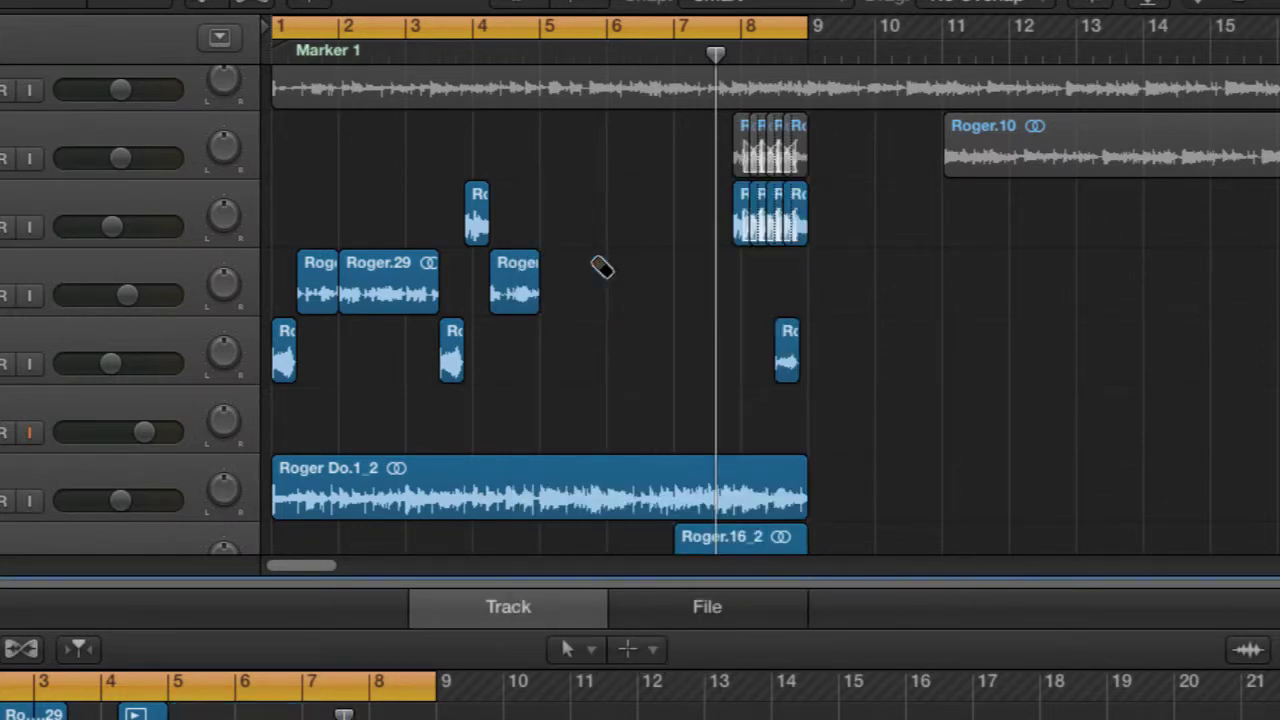
Rename the Roger.23 region to 'drums'
key("t")
key("t")
left_click(500, 281)
key("shift+n")
type("drums")
key("Return")
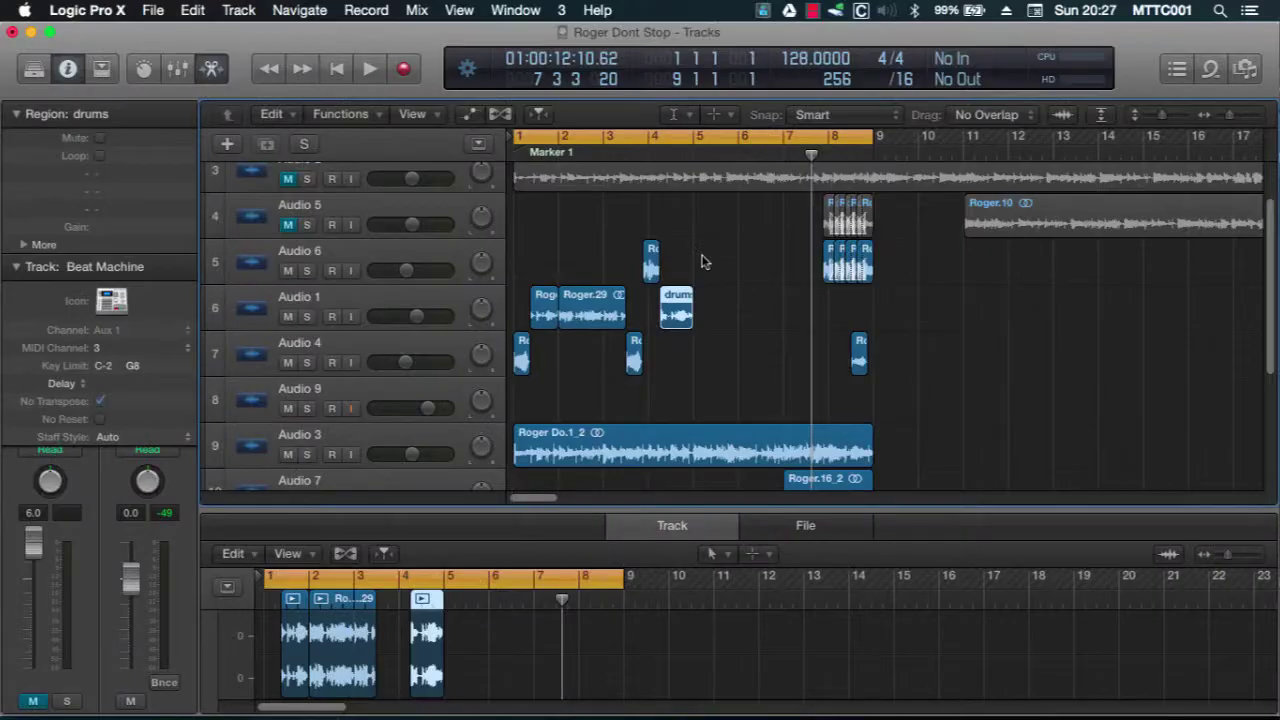